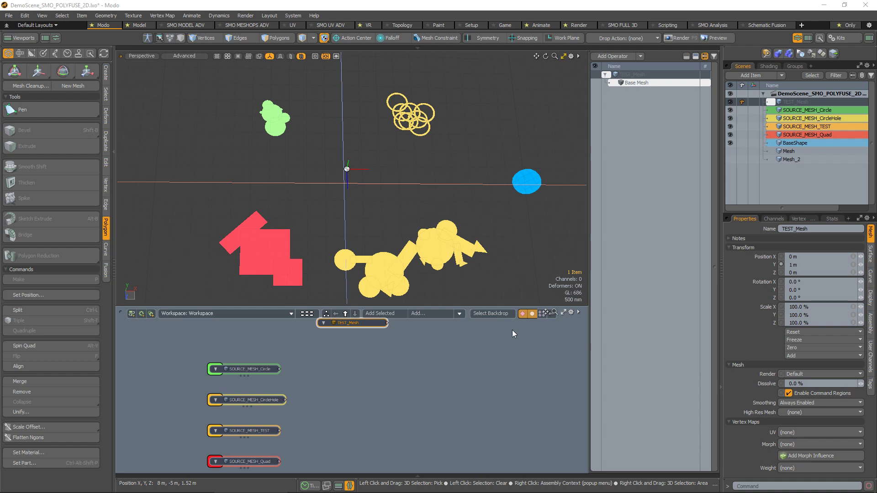
Open the Kits directory inside the Luxology user folder in the file explorer.
left_click(293, 16)
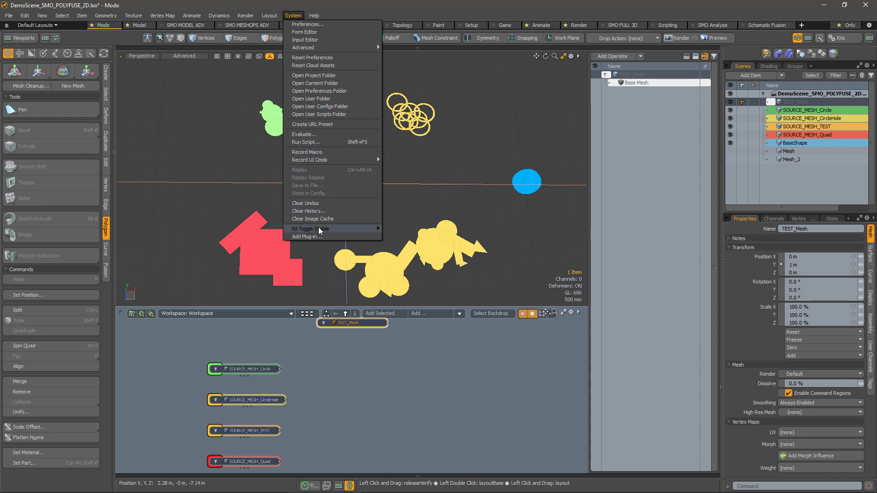
left_click(337, 98)
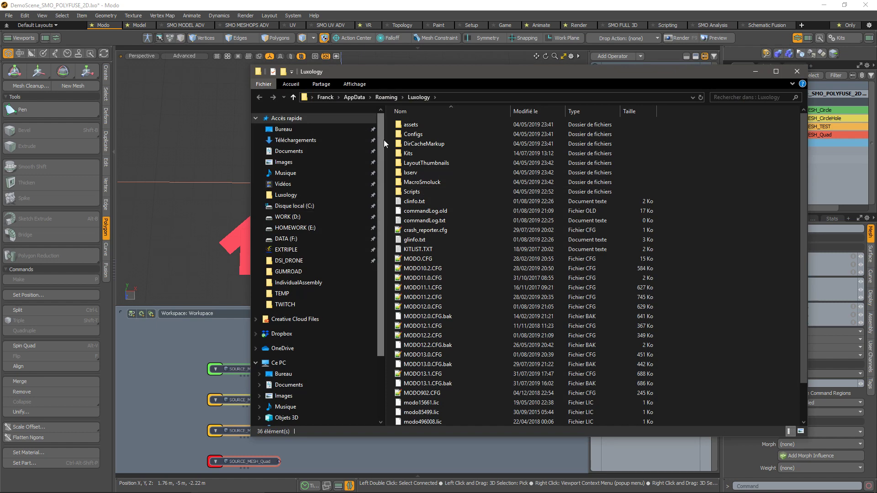
double_click(424, 154)
left_click_drag(517, 76, 345, 66)
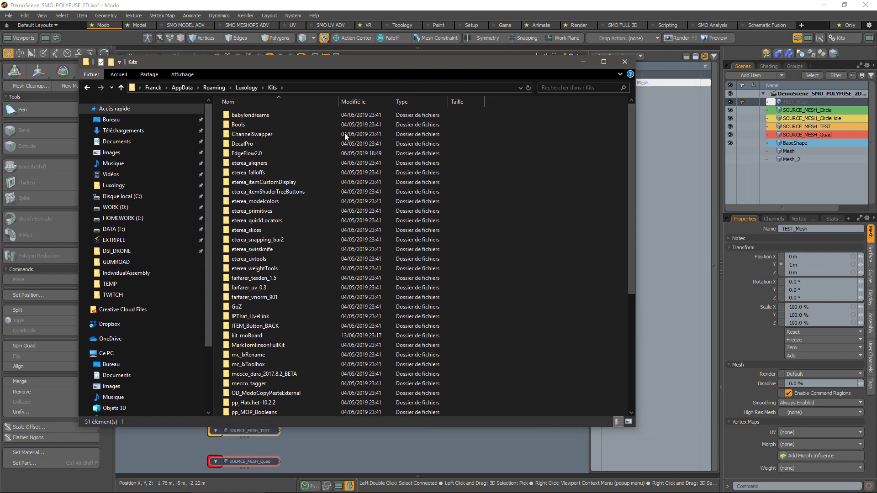
scroll(270, 320, "down", 6)
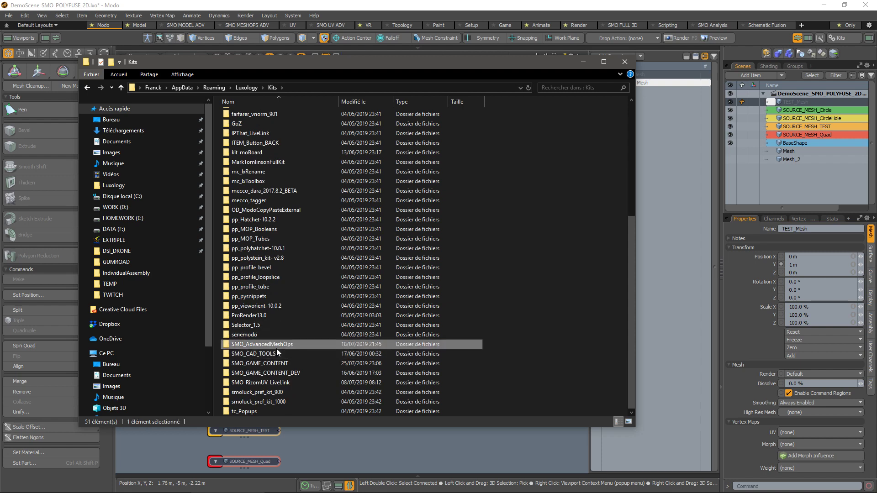
Examine the contents of the SMO_AdvancedMeshOps kit folder, including its path, ICONS and SMO_AssembliesAliases folders, and return to Modo.
double_click(275, 346)
left_click(362, 87)
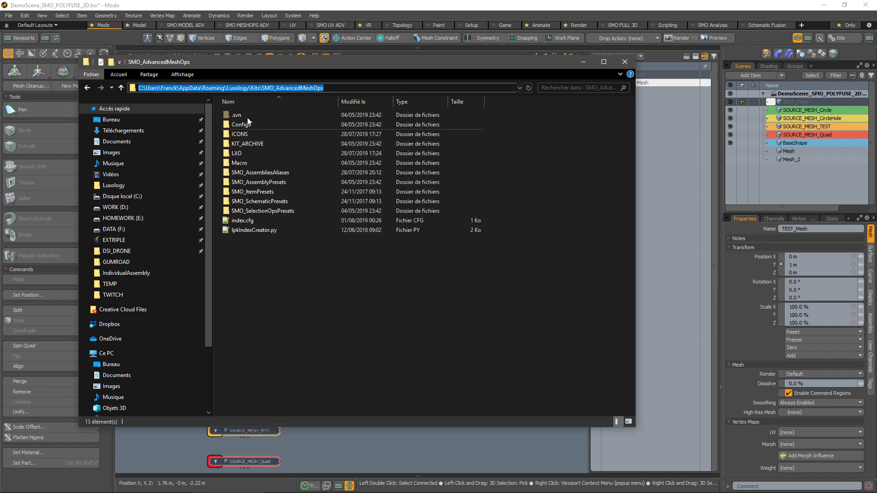
left_click(255, 135)
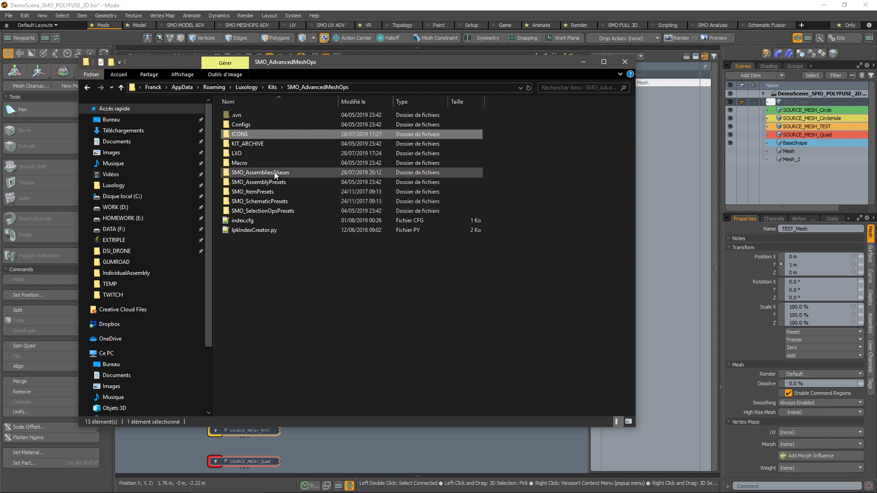
left_click(577, 63)
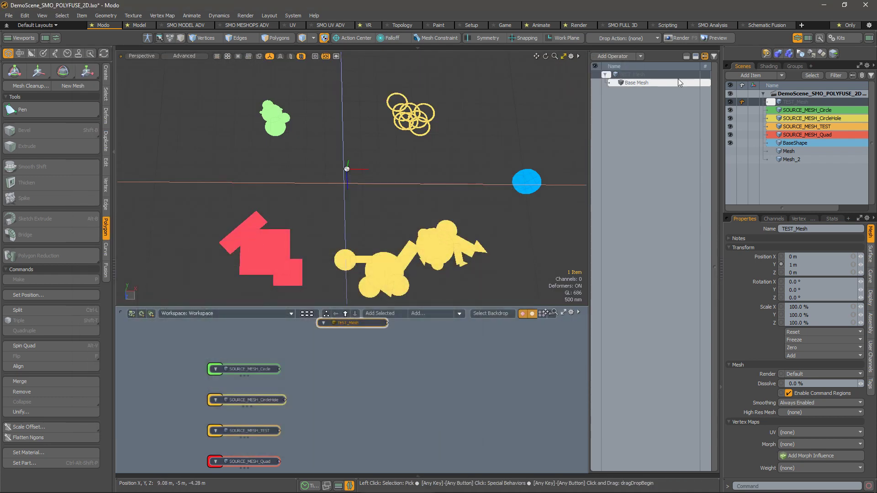
Review the SMO POLYFUSE 2D presets in the SMO_AssembliesAliases group of mesh operations.
left_click(616, 56)
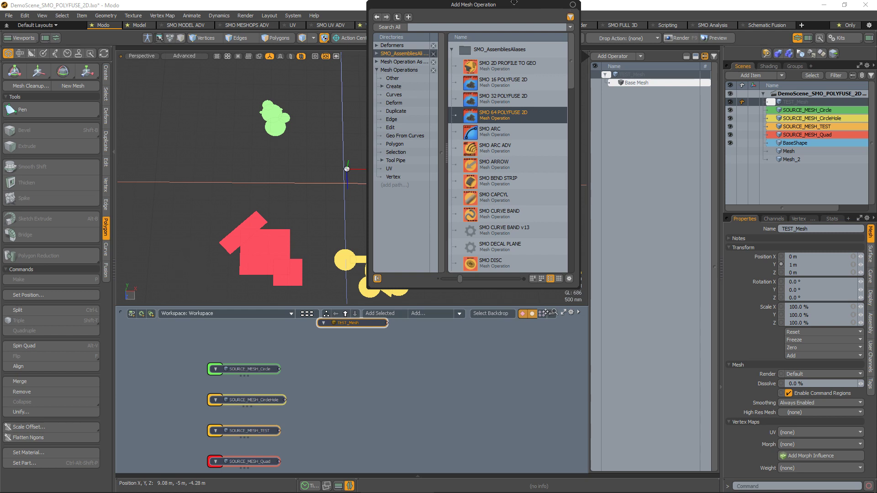
left_click(572, 4)
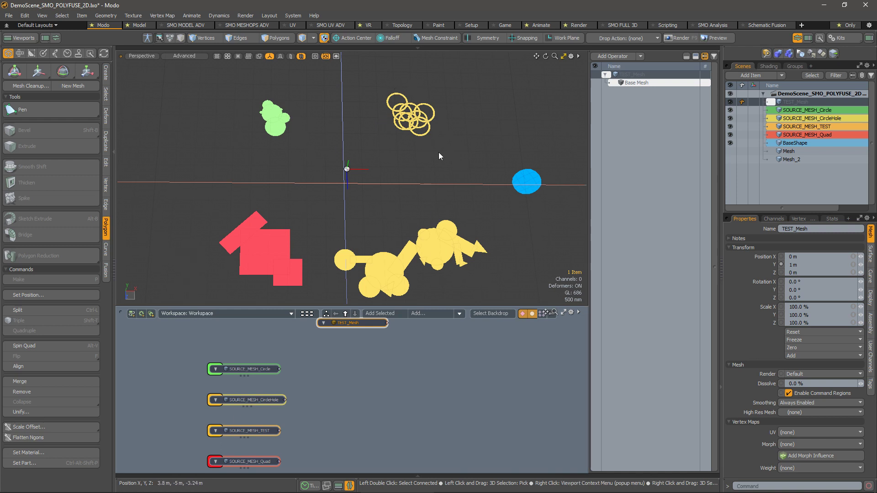
Set Show Vertices to Always for active meshes in the 3D viewport properties, with vertex selection mode active.
left_click_drag(380, 216, 517, 65, "alt")
left_click_drag(249, 289, 329, 226, "alt")
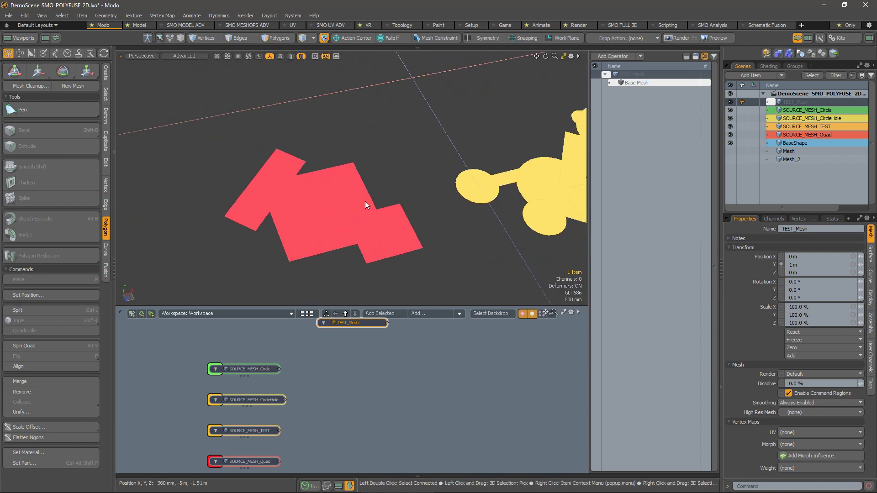
key("o")
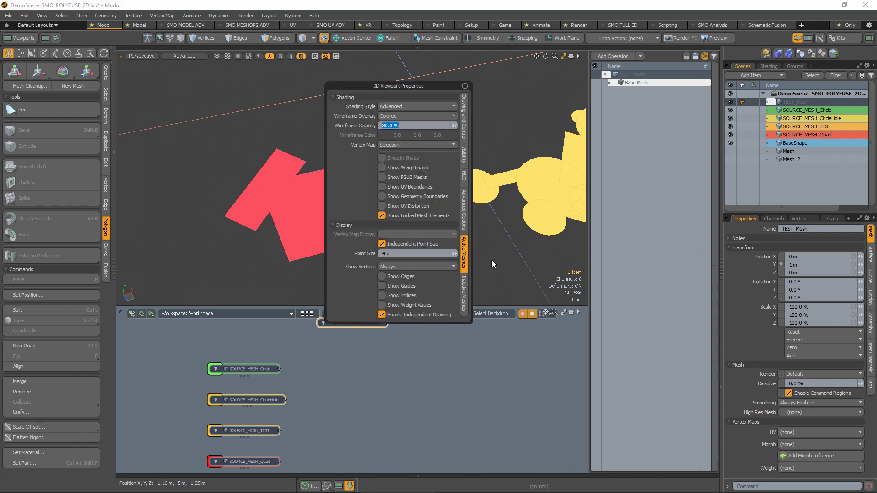
left_click(439, 266)
key("8")
key("8")
key("1")
left_click(423, 266)
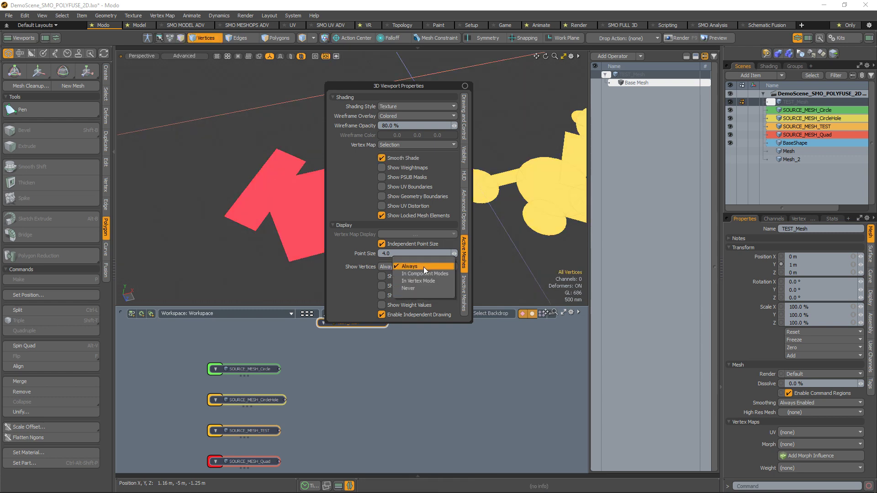
left_click(423, 266)
left_click(422, 270)
left_click(422, 267)
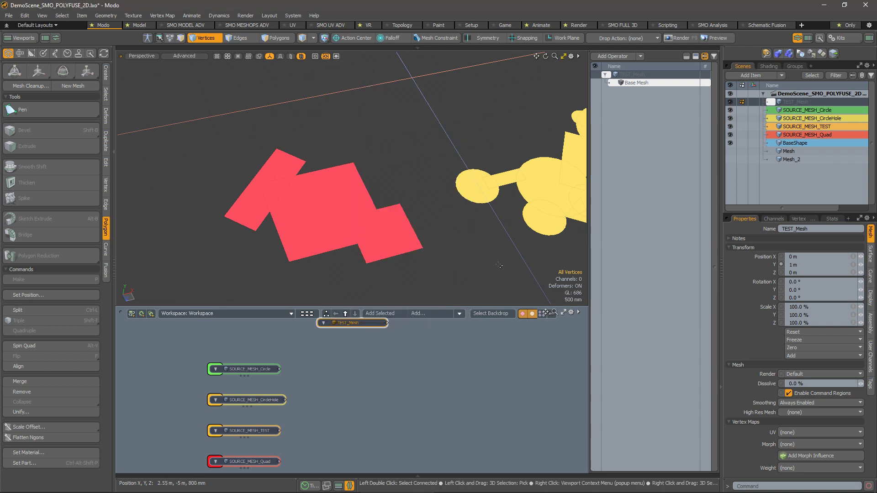
Switch to item selection and select the green SOURCE_MESH_Circle mesh.
left_click_drag(499, 265, 400, 154, "alt")
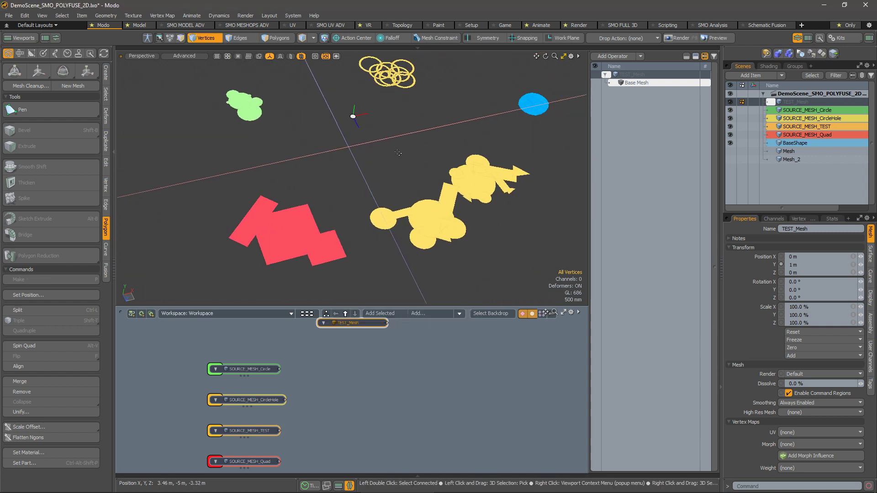
key("5")
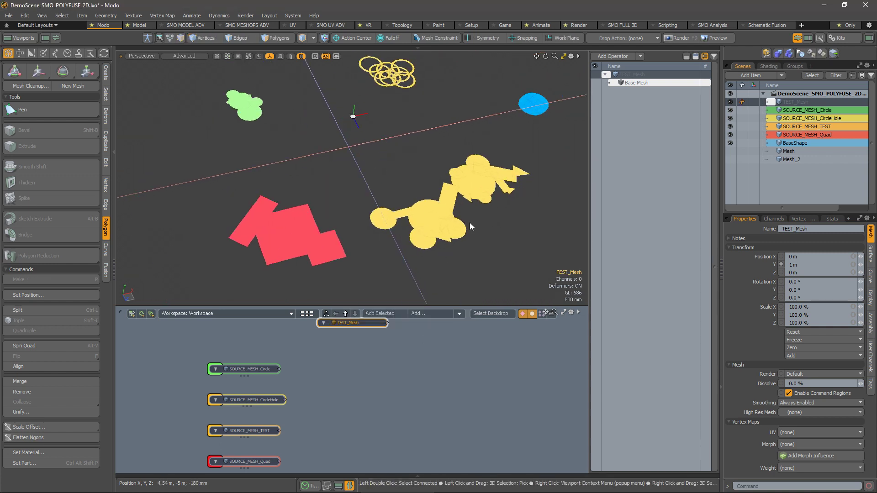
left_click(450, 235)
left_click(319, 245)
mouse_move(319, 246)
left_mouse_down("alt")
mouse_move(309, 163)
mouse_move(308, 250)
left_mouse_up("alt")
left_click(272, 169)
left_click_drag(476, 196, 391, 194, "alt+shift")
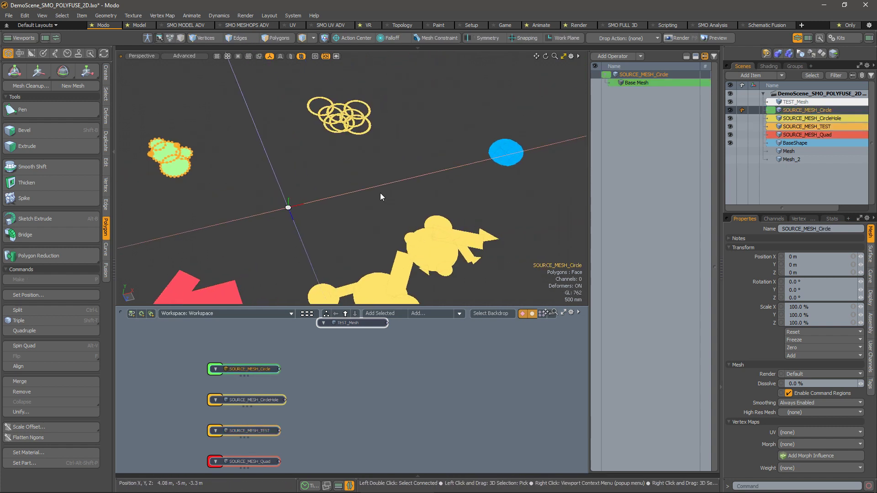
Check the display settings for active and inactive meshes in the 3D viewport properties.
key("o")
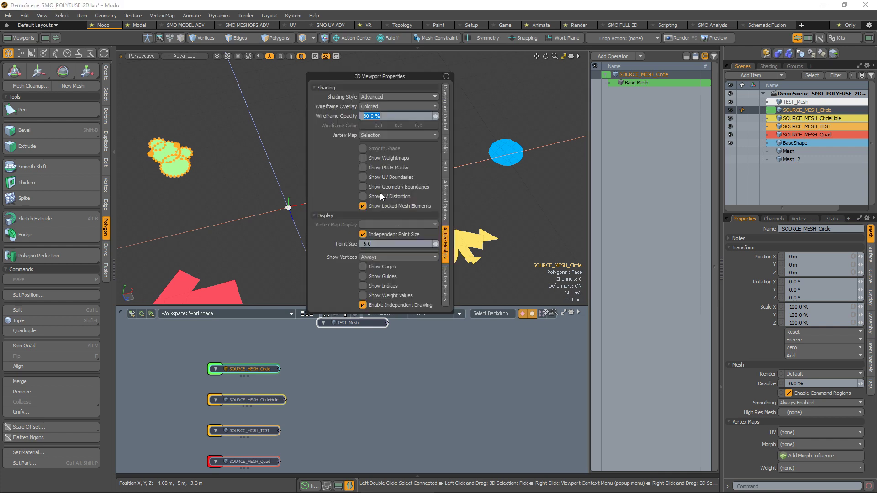
left_click(446, 279)
left_click_drag(322, 200, 387, 180, "alt+shift")
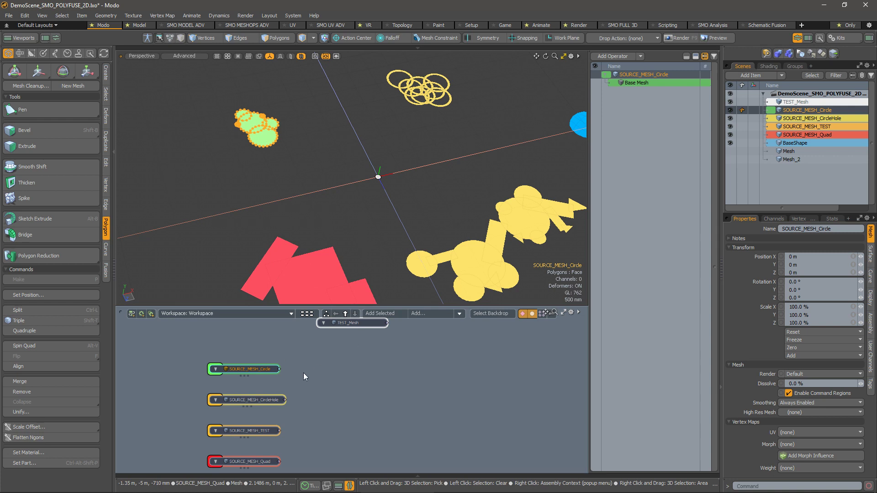
Select the small circle polygon on the side of the SOURCE_MESH_Circle cluster and move it away from the other circles.
left_click_drag(308, 357, 241, 376)
mouse_move(240, 376)
left_mouse_down("alt")
mouse_move(221, 353)
mouse_move(198, 366)
left_mouse_up("alt")
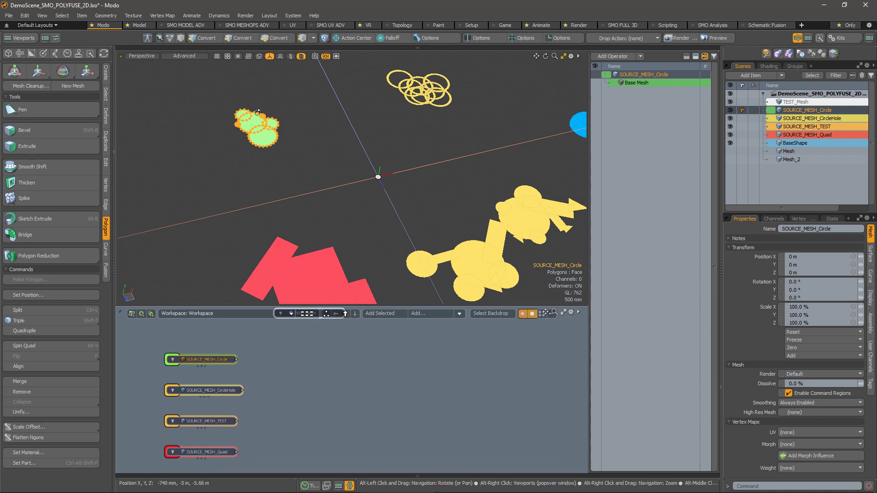
key("shift+a")
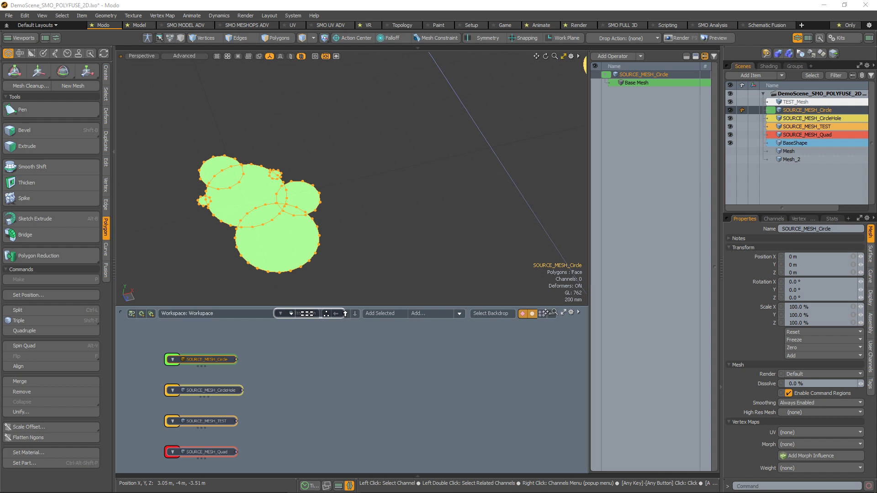
left_click_drag(360, 239, 372, 215, "alt+shift")
key("3")
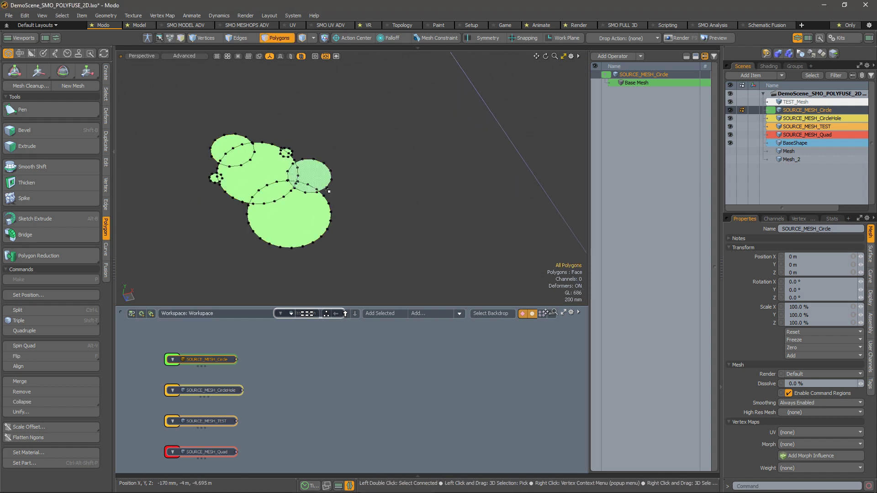
left_click(314, 183)
key("y")
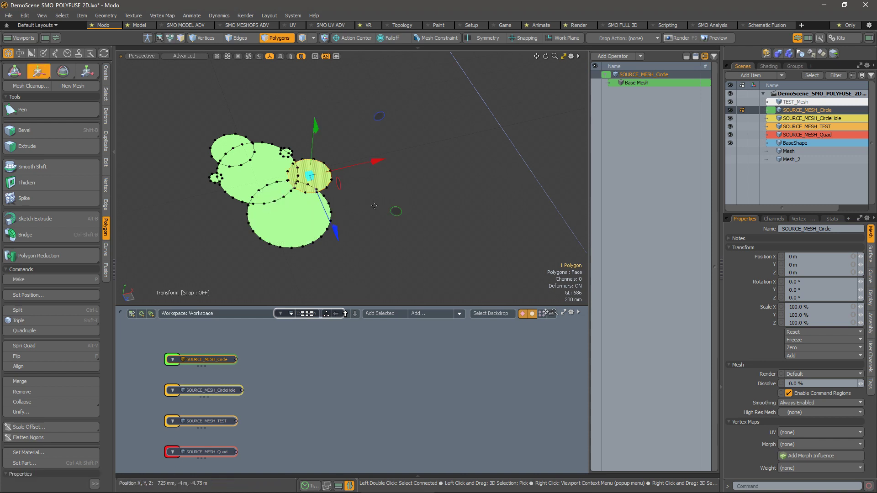
left_click_drag(411, 207, 435, 186)
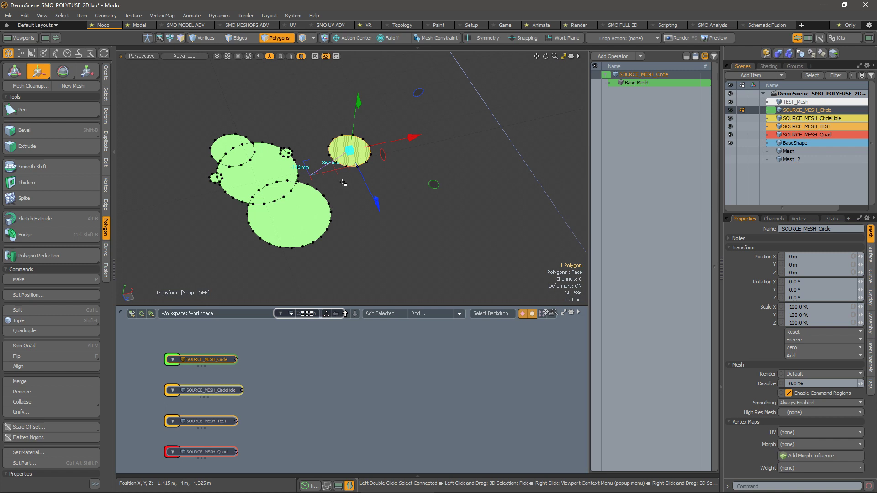
key("space")
left_click_drag(397, 186, 327, 209, "alt")
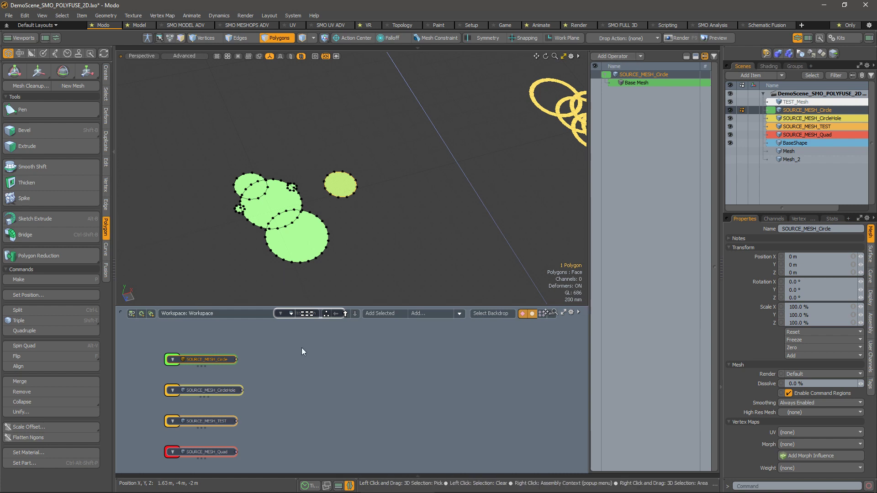
Move the separated small circle polygon back against the green cluster.
left_click(613, 56)
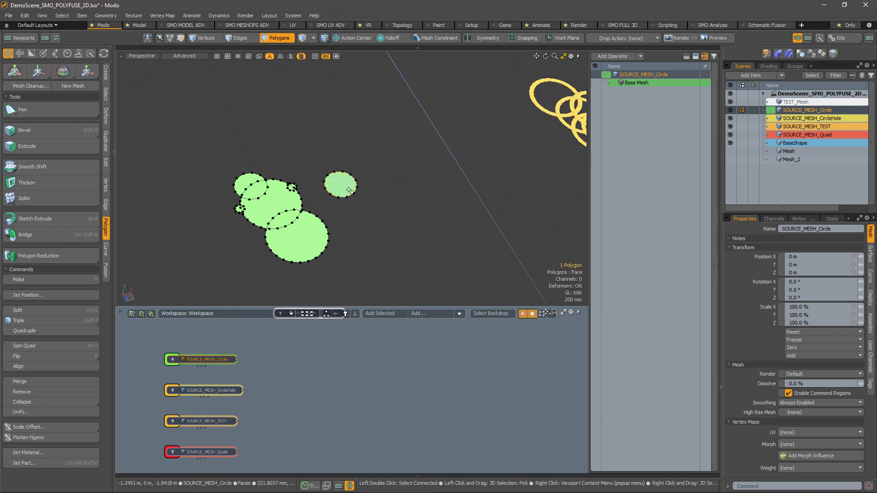
key("w")
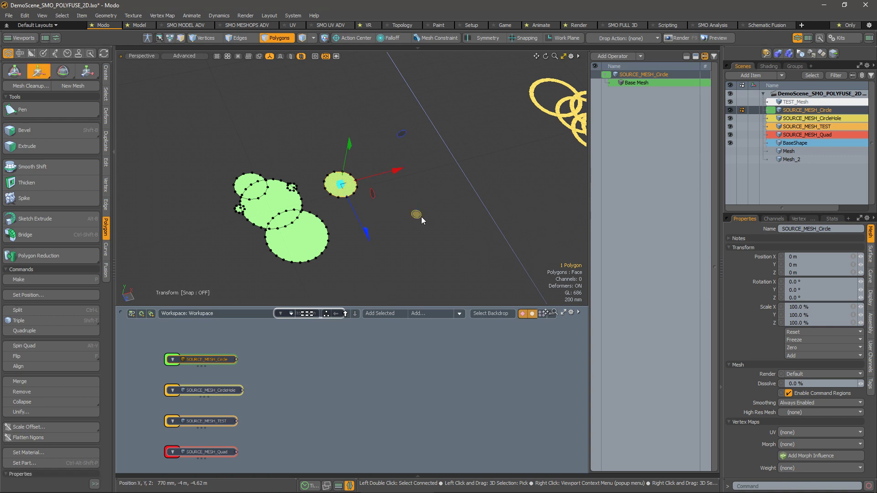
left_click_drag(422, 221, 397, 238)
key("space")
Select the largest circle polygon at the end of the green cluster and move it.
left_click(327, 246)
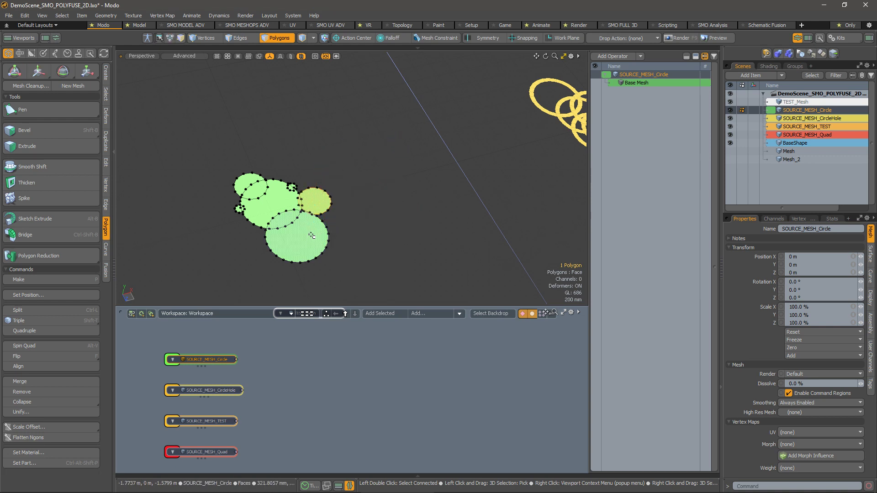
key("w")
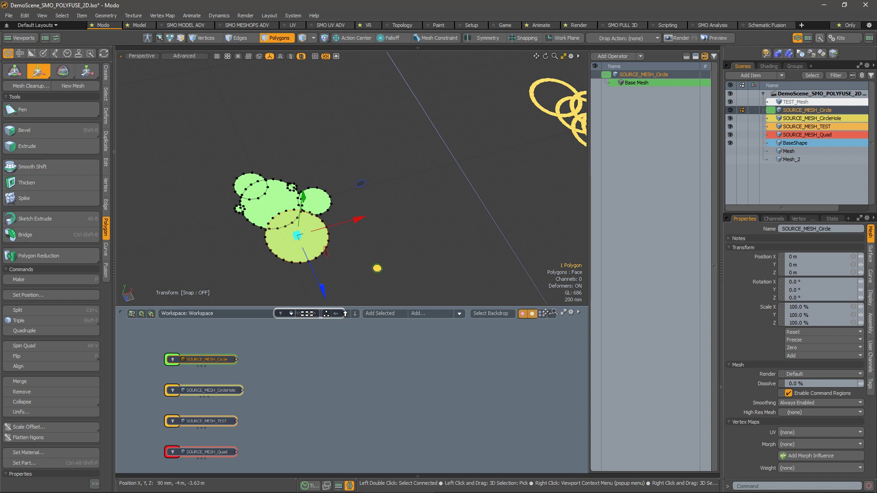
left_click_drag(377, 269, 336, 117)
key("space")
Select the small circle polygon beside the cluster again and reposition it with the Transform tool.
left_click(338, 128)
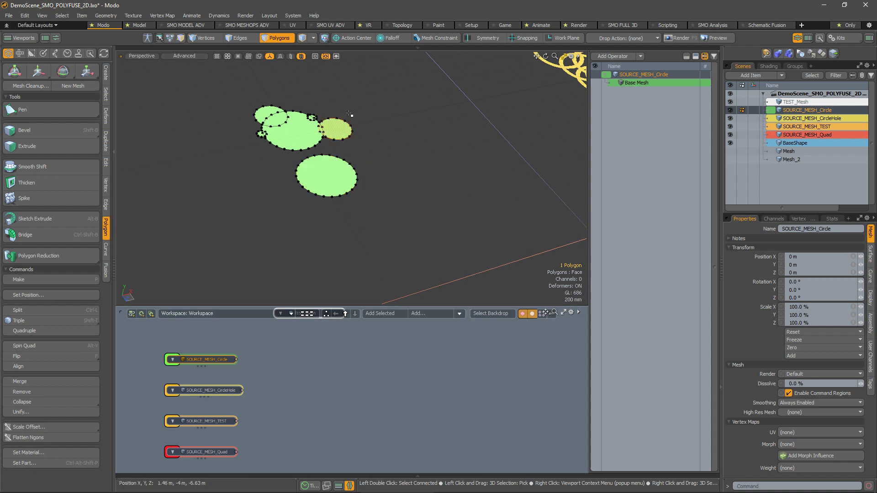
key("y")
left_click_drag(336, 128, 325, 163)
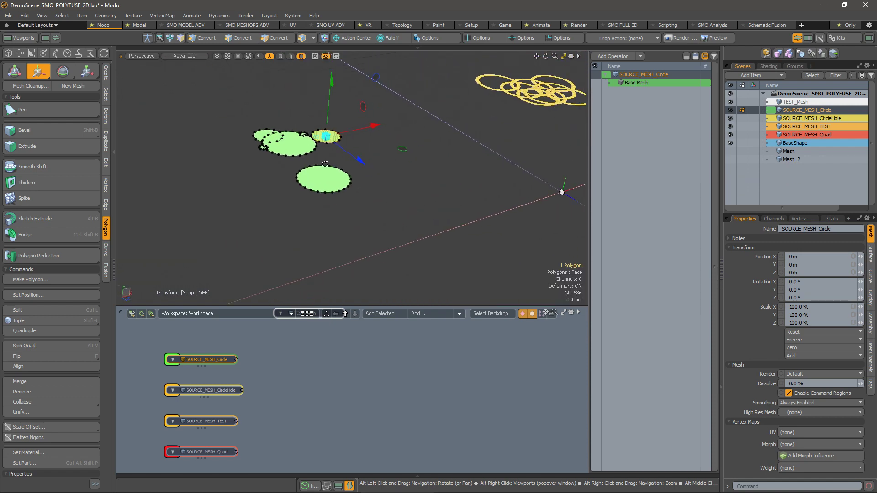
Select five of the green circle polygons and flatten them by setting their Y scale to 0.
left_click_drag(488, 139, 441, 112, "alt")
key("q")
mouse_move(419, 82)
right_mouse_down()
mouse_move(383, 54)
mouse_move(415, 146)
right_mouse_up()
key("y")
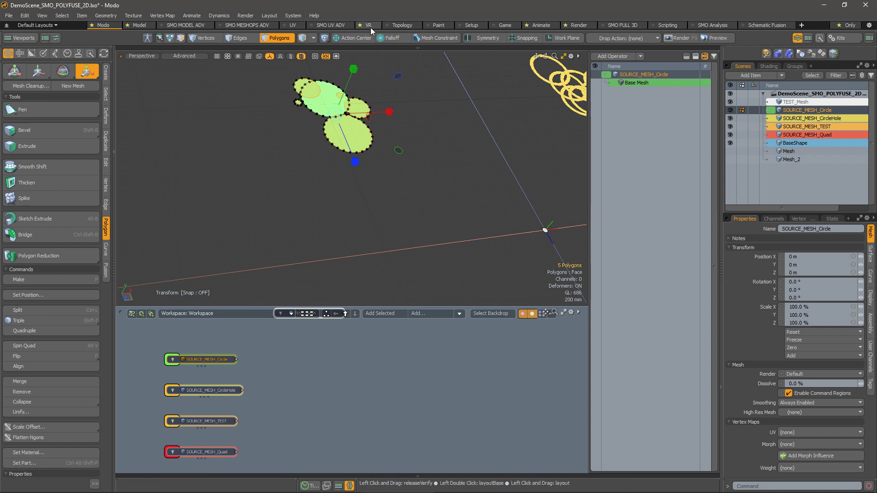
left_click_drag(353, 69, 346, 87)
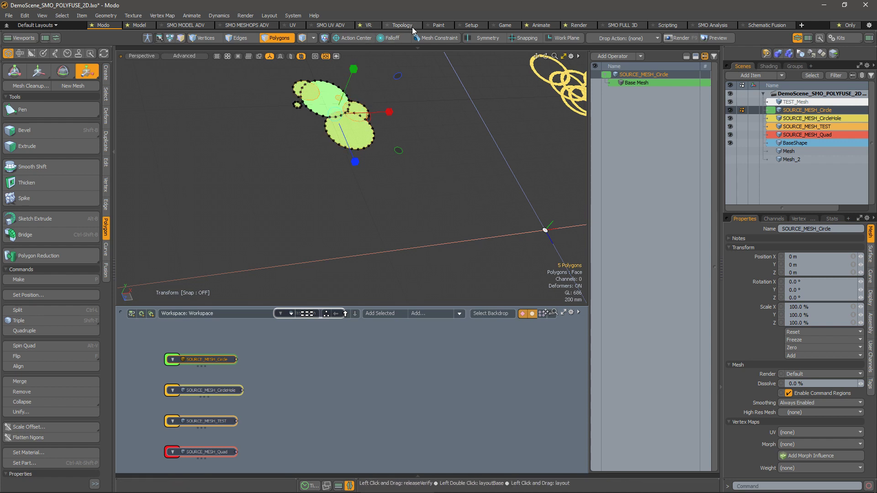
key("k")
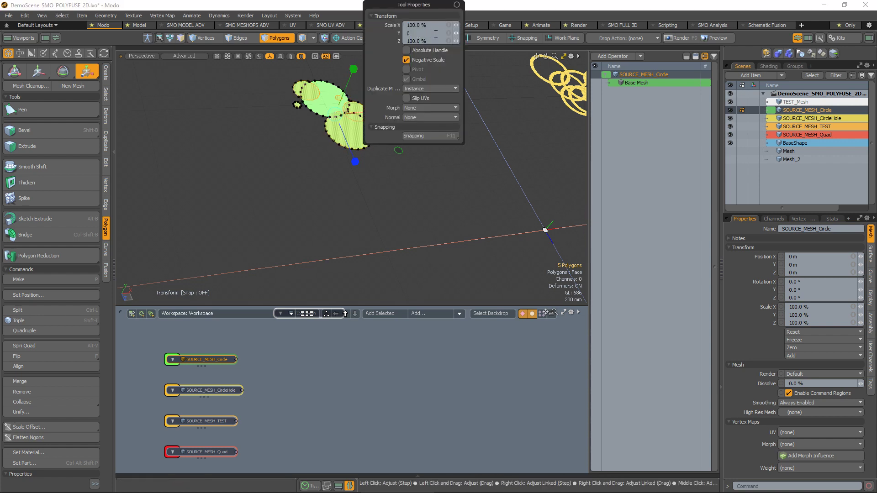
key("space")
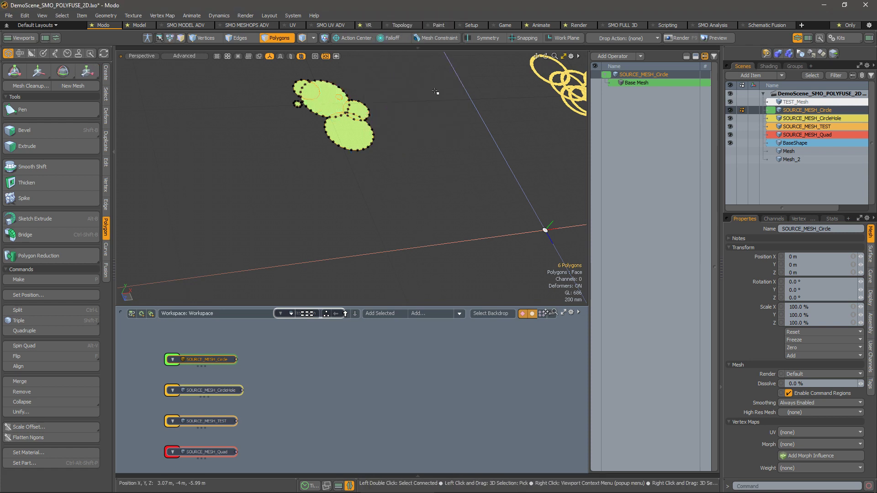
Flatten the six selected green circle polygons into one plane with the Transform tool's numeric scale.
left_click_drag(434, 89, 429, 98, "alt+shift")
key("y")
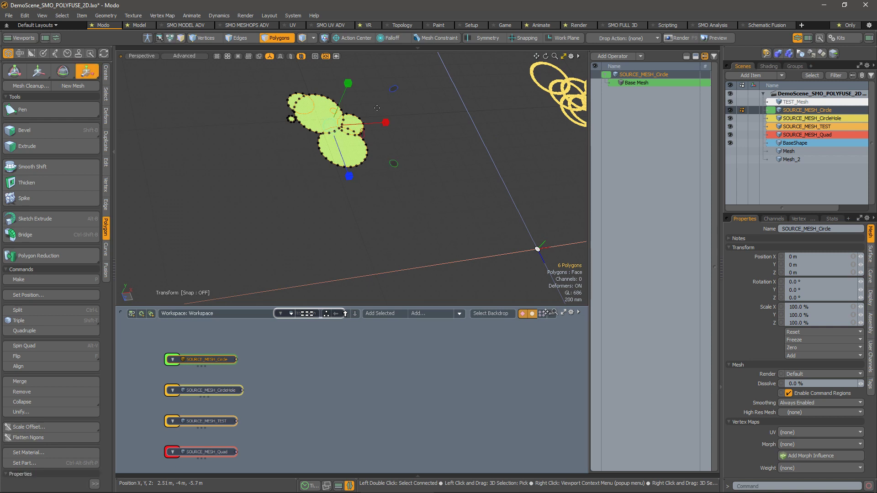
key("k")
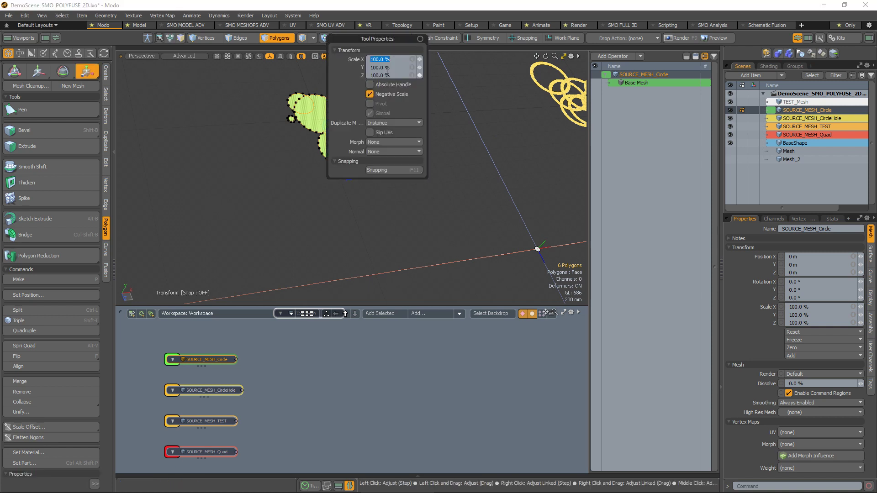
key("Return")
key("Escape")
Select the TEST_Mesh item in the schematic and add the SMO 64 POLYFUSE 2D mesh operation to it.
left_click_drag(315, 119, 357, 166, "alt")
left_click_drag(352, 358, 352, 391, "alt")
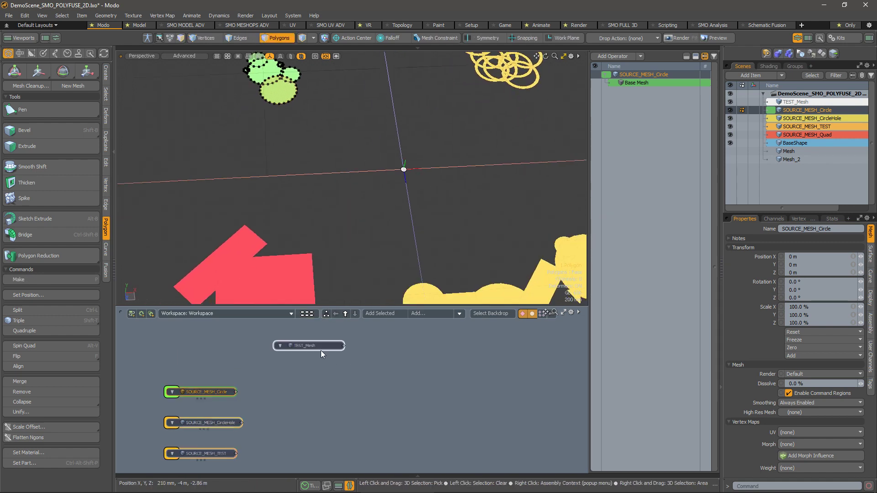
left_click(699, 229)
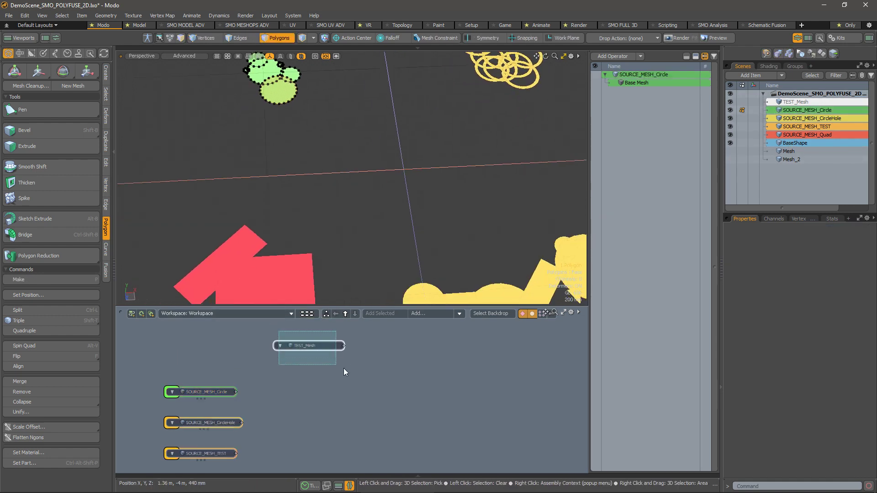
left_click(315, 346)
left_click(643, 58)
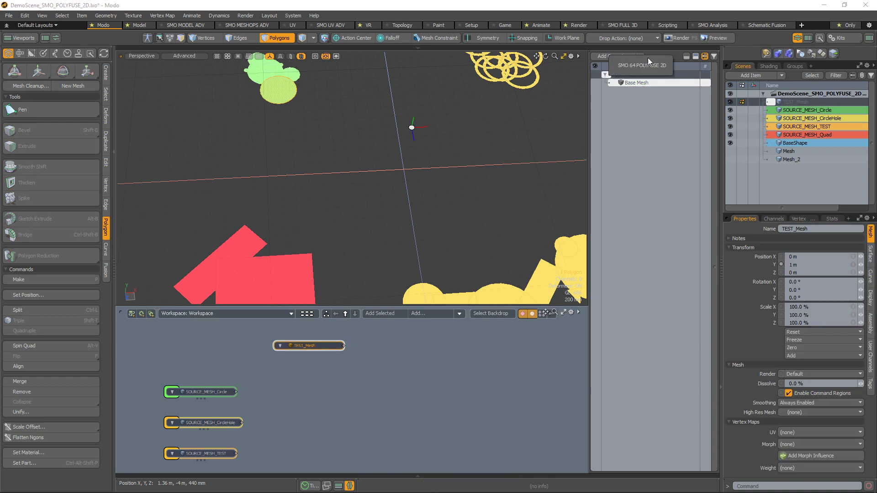
left_click(659, 54)
left_click(612, 55)
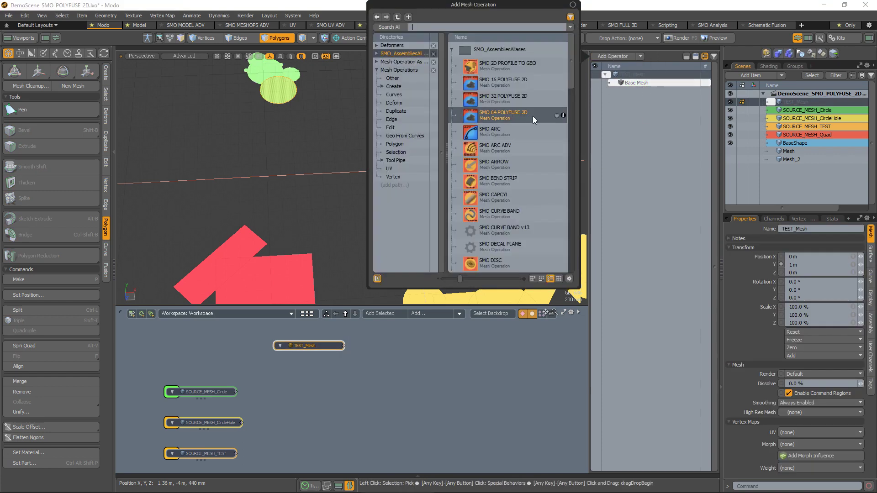
double_click(511, 118)
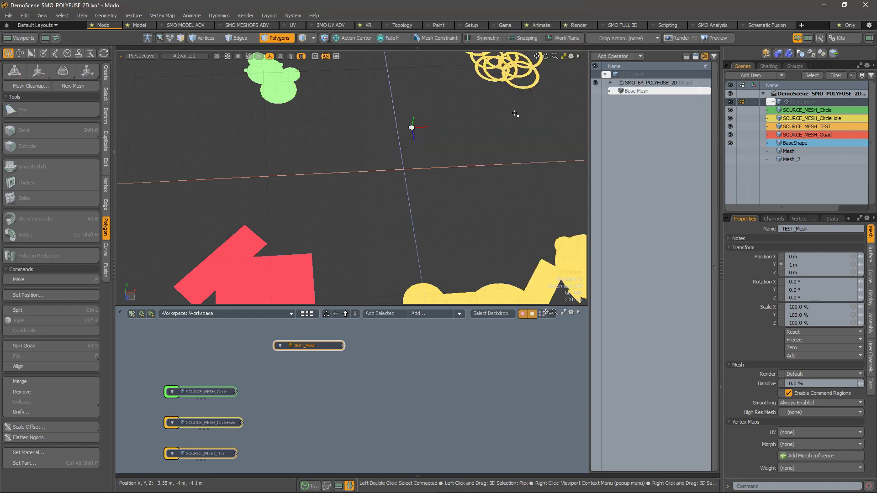
Add the SMO_64_POLYFUSE_2D operator to the schematic and place its node just below TEST_Mesh.
left_click_drag(662, 83, 381, 357)
middle_click_drag(381, 357, 374, 393)
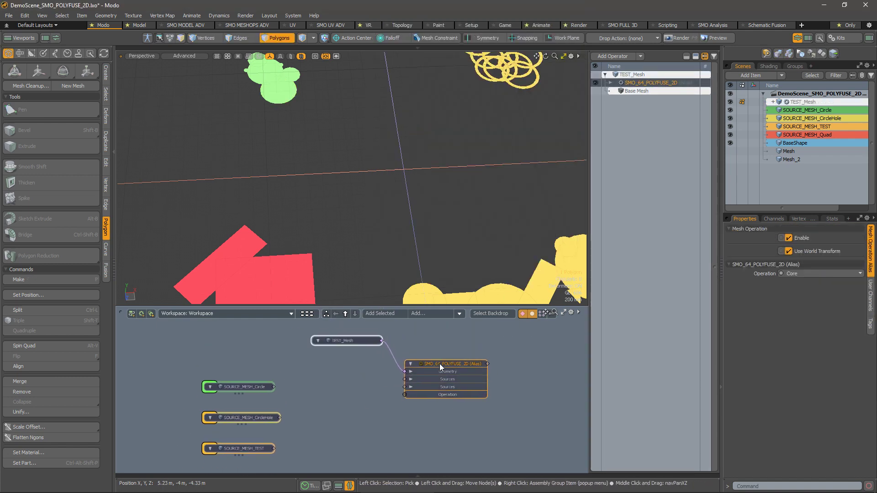
left_click_drag(442, 364, 419, 374)
left_click_drag(353, 375, 362, 358, "ctrl+alt")
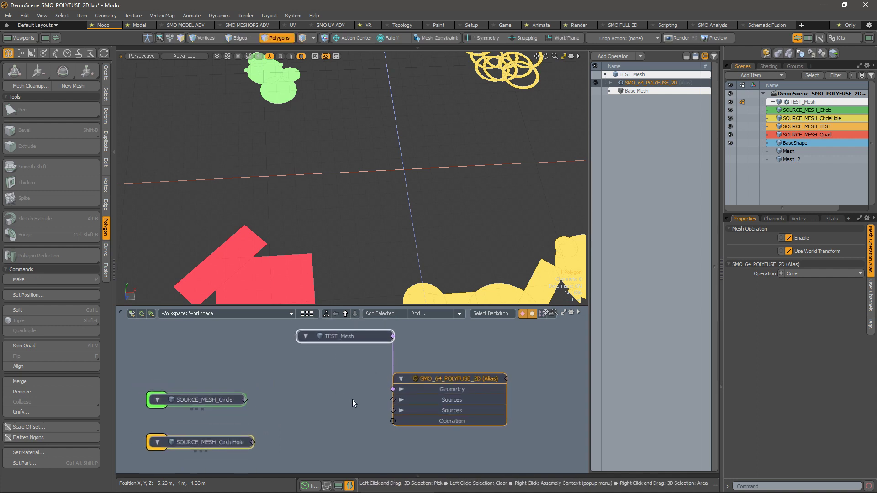
middle_click_drag(364, 358, 370, 372)
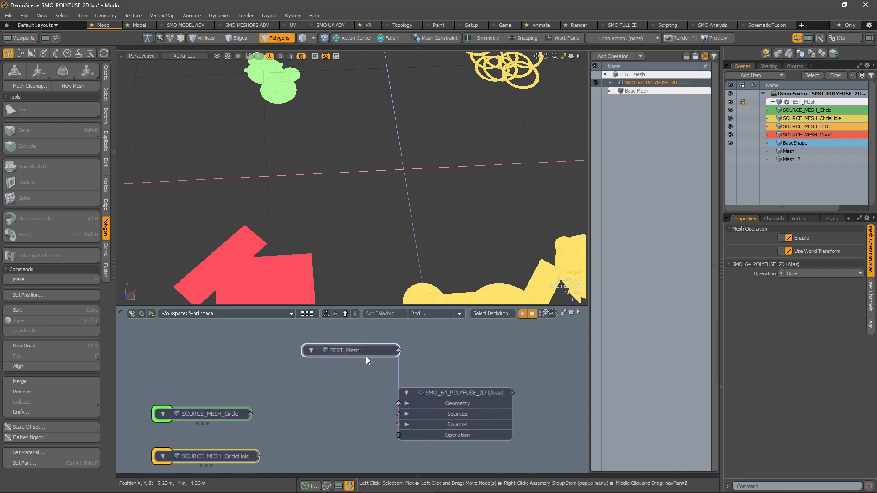
left_click_drag(368, 350, 368, 360)
middle_click_drag(368, 360, 371, 340)
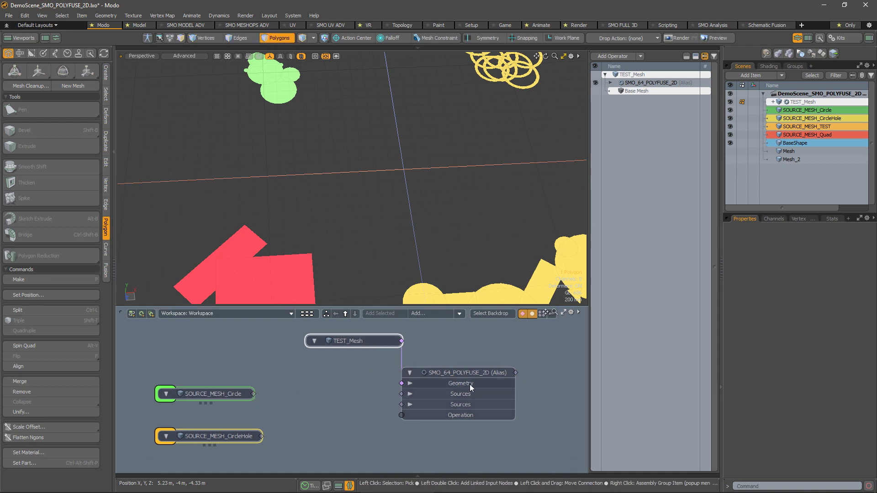
Connect the SOURCE_MESH_Circle item to the first Sources input of the SMO_64_POLYFUSE_2D node.
left_click(459, 400)
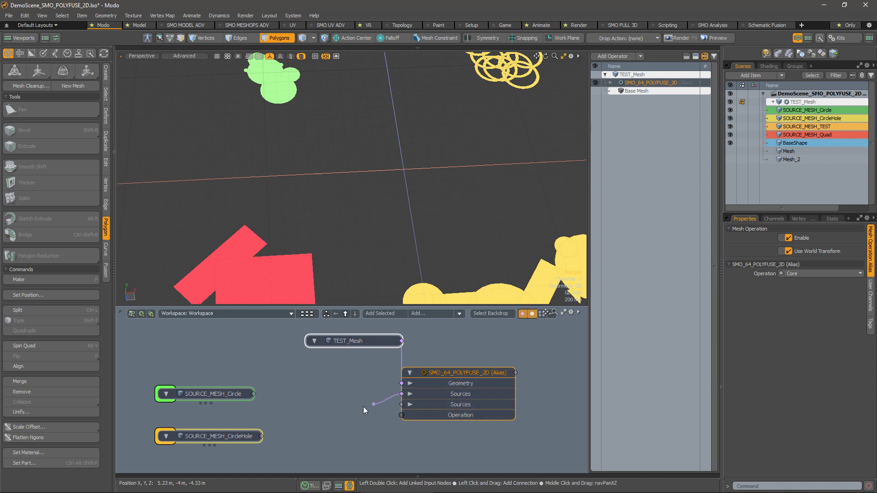
left_click_drag(298, 395, 251, 397)
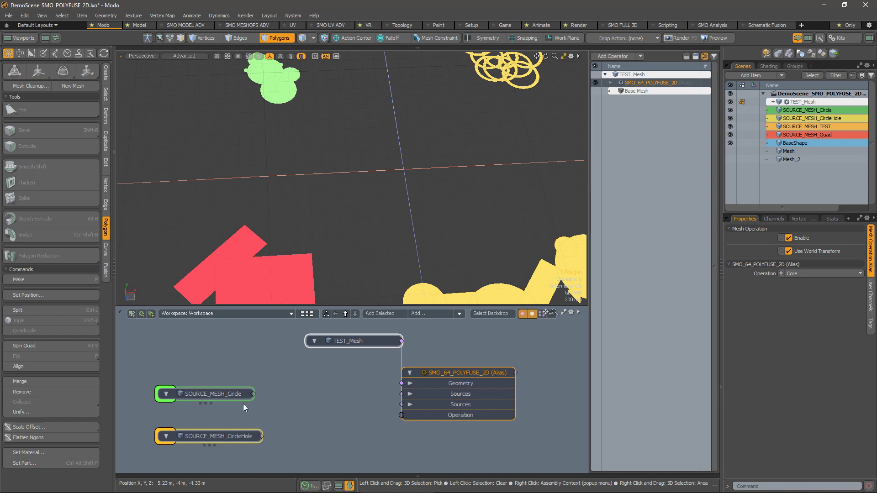
left_click(208, 394)
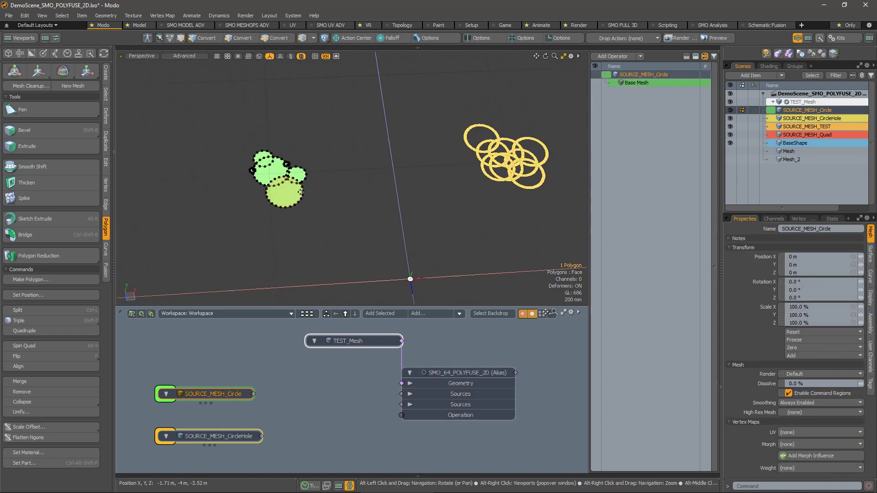
right_click_drag(301, 192, 325, 193, "alt")
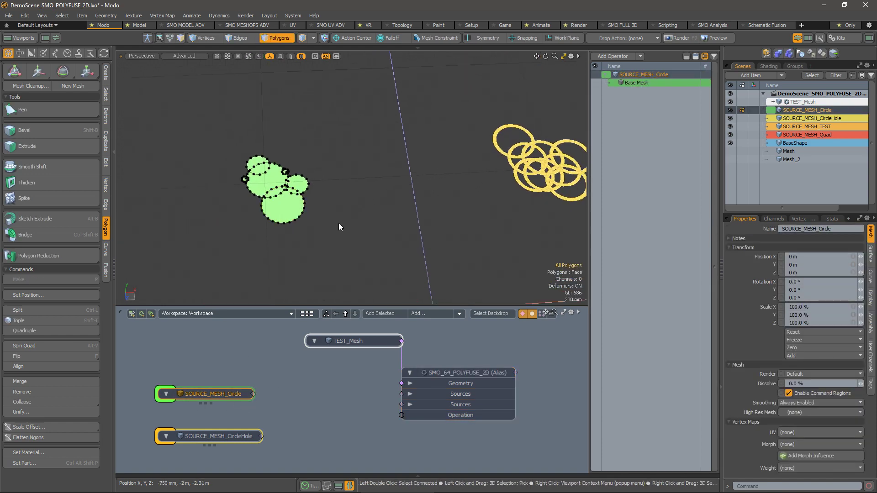
key("5")
left_click_drag(254, 393, 401, 393)
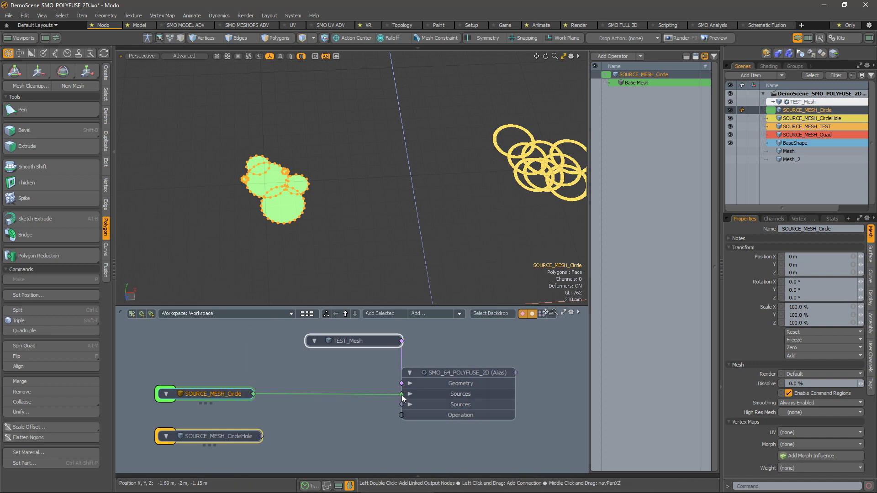
Select the medium circle polygon next to the largest one in the green cluster and move it away from the others.
left_click_drag(347, 183, 401, 206, "alt")
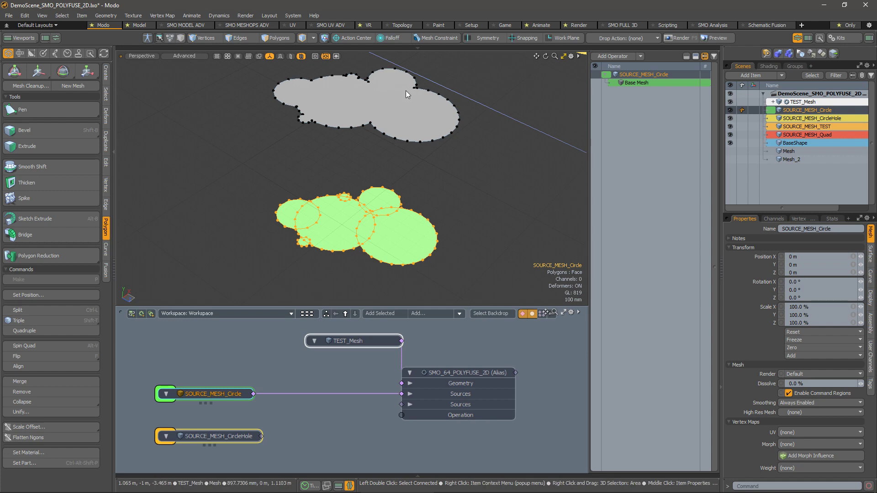
left_click_drag(406, 92, 414, 159, "alt")
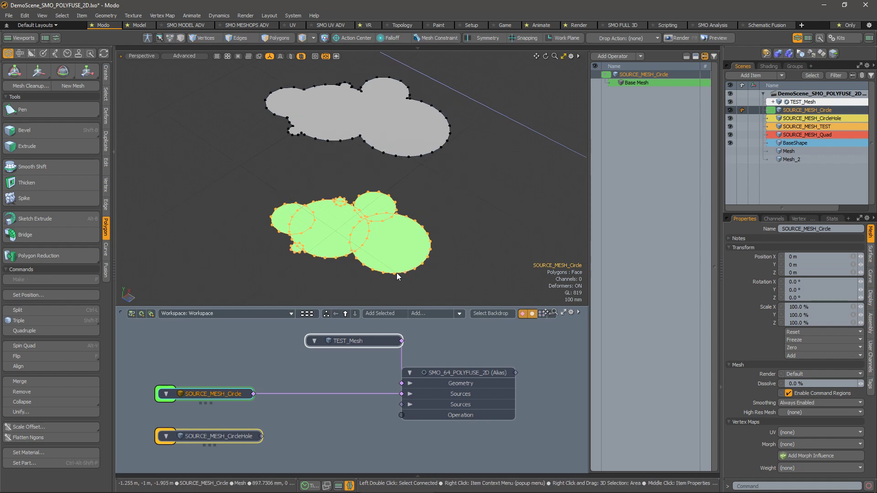
left_click_drag(421, 268, 337, 201, "alt")
key("3")
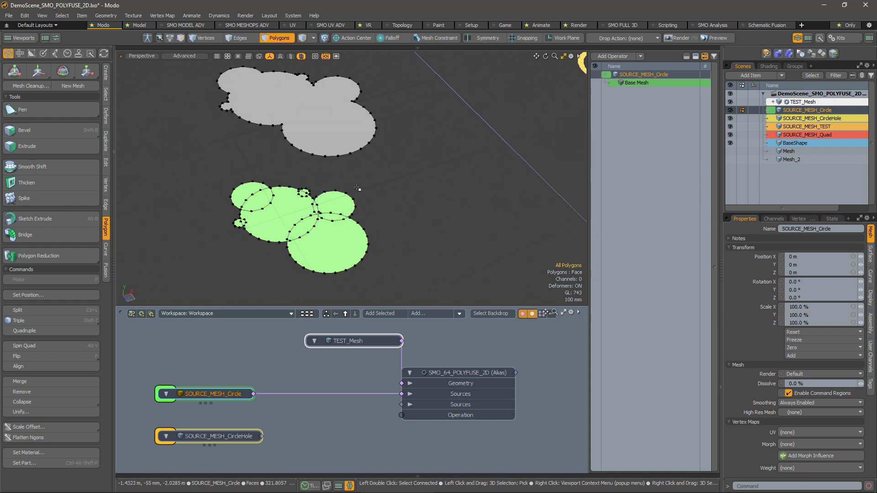
left_click(351, 205)
key("y")
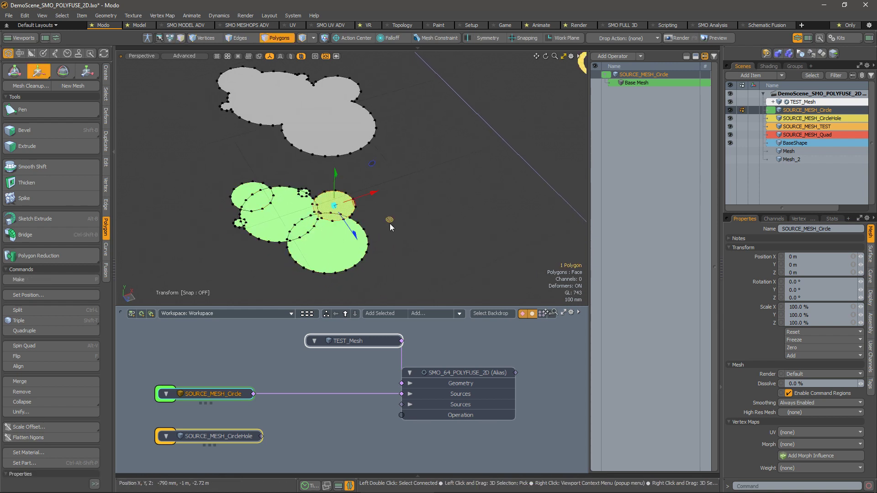
left_click_drag(391, 226, 410, 189)
key("q")
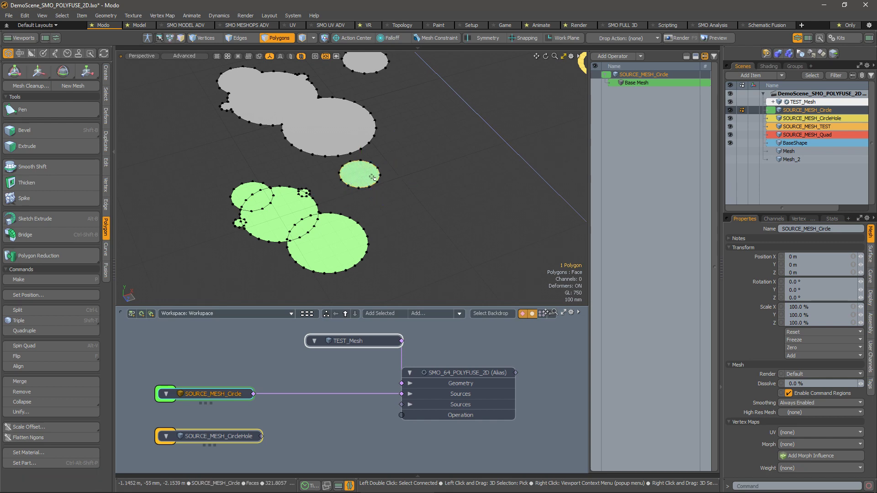
Check the separated shape in the fused mesh and return the moved circle polygon to the green cluster.
left_click_drag(419, 232, 452, 226, "alt")
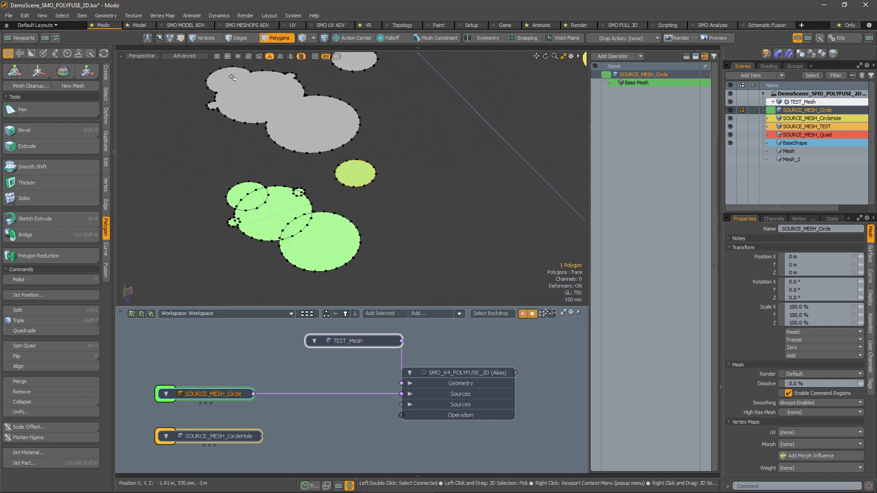
left_click_drag(375, 132, 413, 202, "alt")
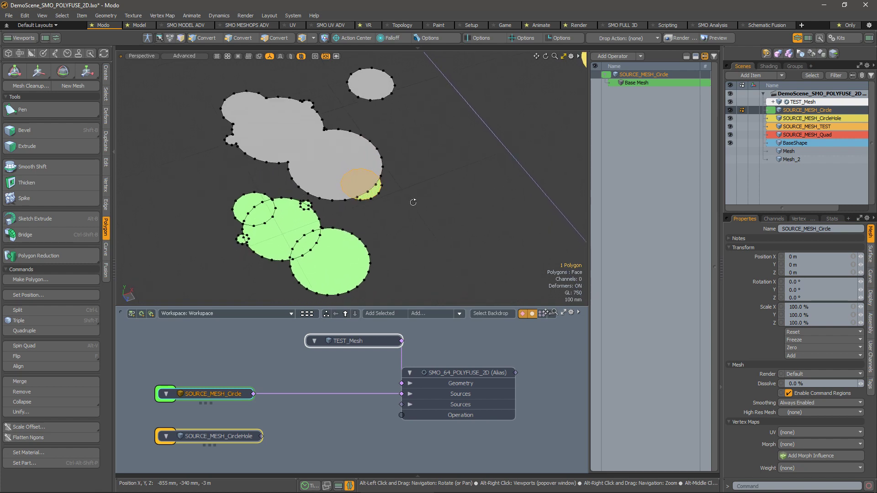
left_click_drag(342, 224, 320, 255, "alt")
key("y")
key("y")
key("a")
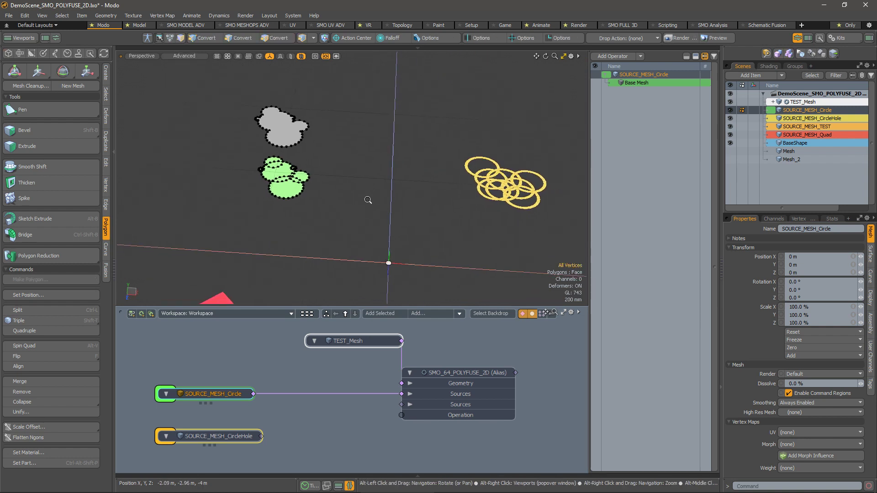
Reconnect the first Sources input of SMO_64_POLYFUSE_2D to SOURCE_MESH_CircleHole instead of SOURCE_MESH_Circle.
left_click_drag(307, 405, 287, 394, "alt")
left_click(293, 348)
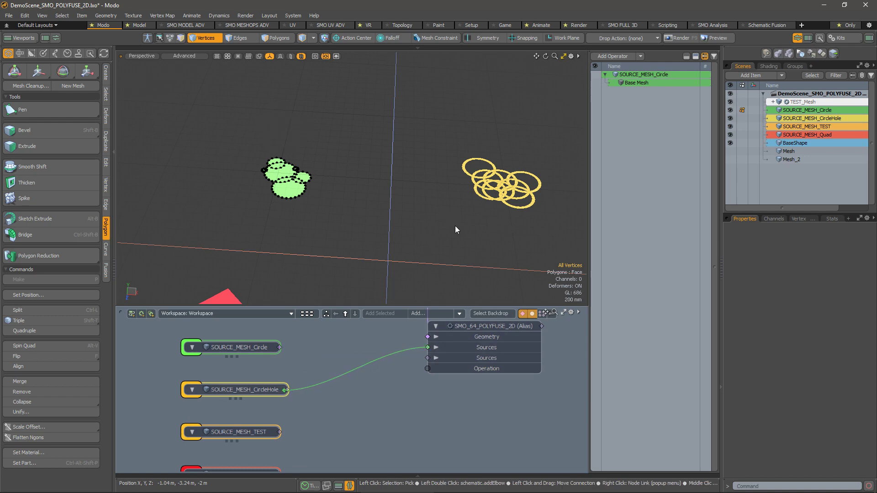
left_click_drag(526, 169, 383, 192, "alt+shift")
right_click_drag(383, 192, 453, 180, "alt")
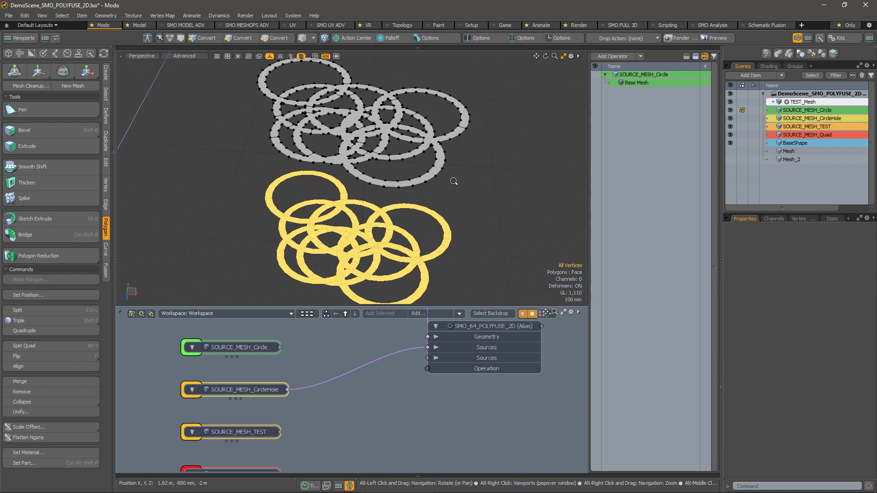
left_click_drag(377, 186, 497, 243, "alt")
Select the fused ring polygon of TEST_Mesh and examine its outline and holes up close.
left_click_drag(425, 311, 403, 393, "alt")
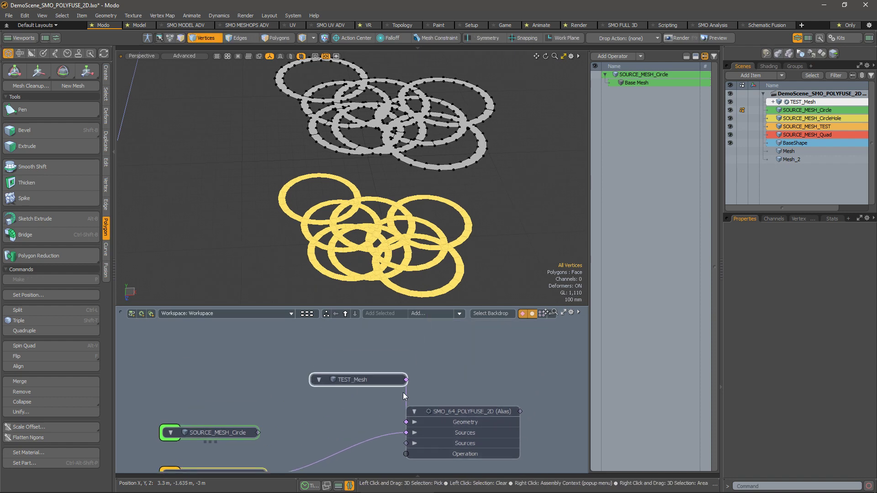
left_click(357, 381)
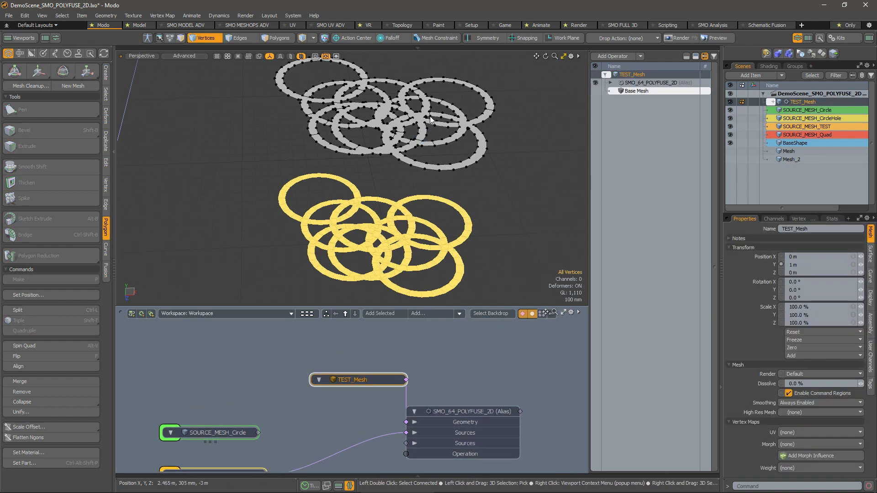
key("3")
left_click(426, 124)
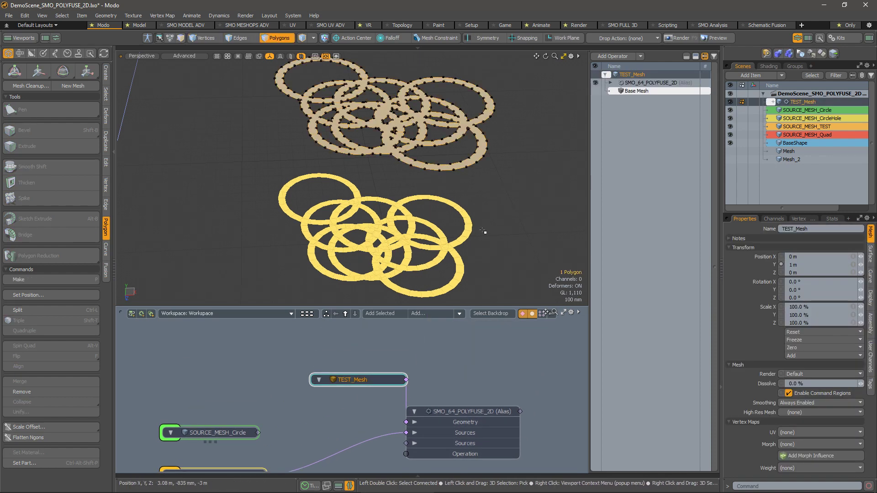
key("shift+a")
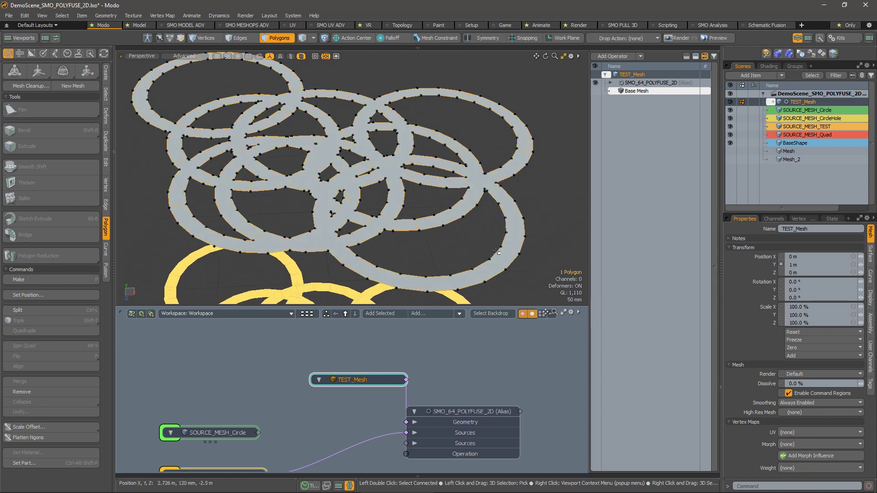
key("a")
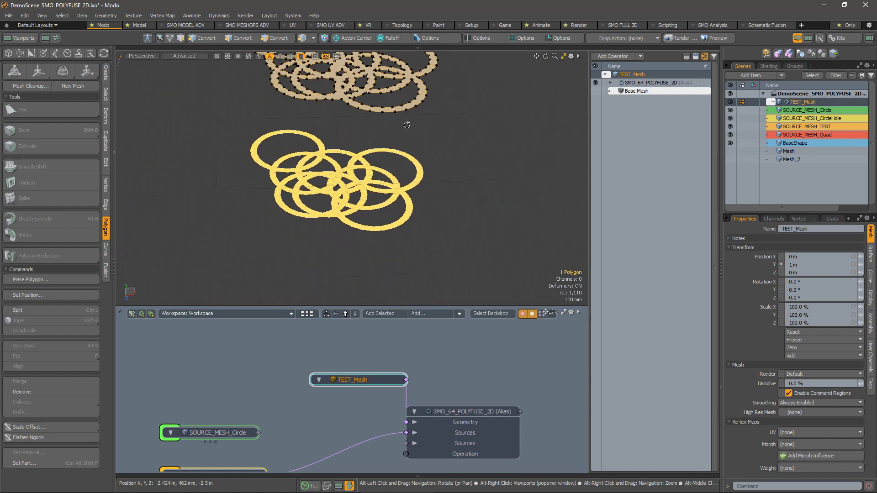
Try transforming one ring of the SOURCE_MESH_CircleHole mesh with the Transform tool, and undo the change.
left_click(420, 160)
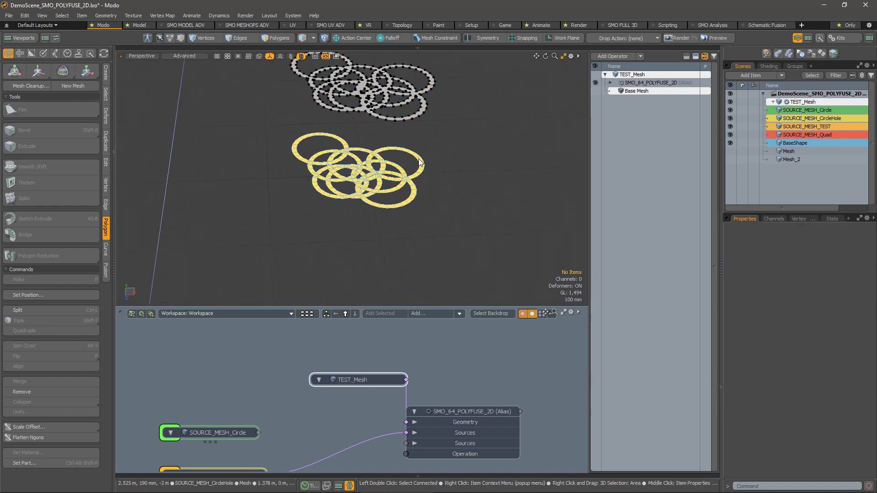
double_click(420, 160)
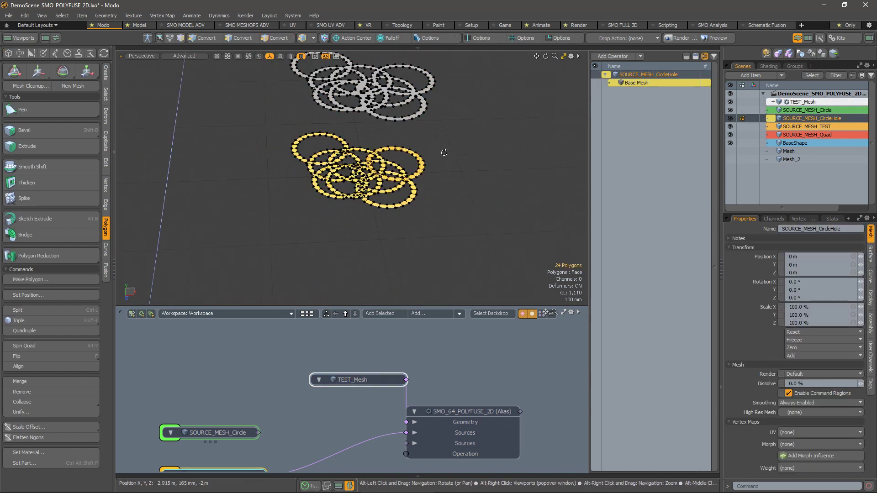
key("a")
key("y")
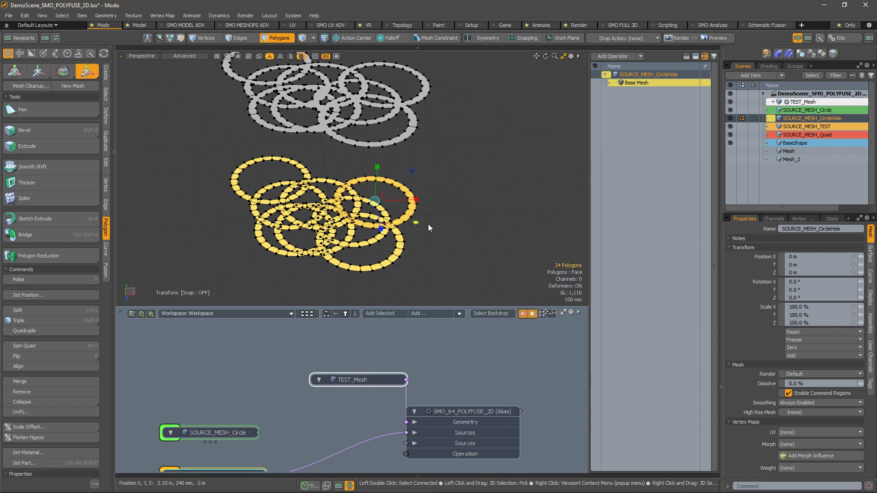
key("ctrl+z")
key("space")
left_click(458, 168)
Look over the remaining source shapes in the scene, including the red overlapping quads of SOURCE_MESH_Quad.
left_click_drag(458, 168, 450, 196, "alt")
right_click_drag(384, 160, 411, 238, "alt")
left_click_drag(412, 237, 338, 264, "alt")
right_click_drag(338, 264, 329, 248, "alt")
left_click_drag(329, 248, 330, 210, "alt+shift")
left_click(320, 229)
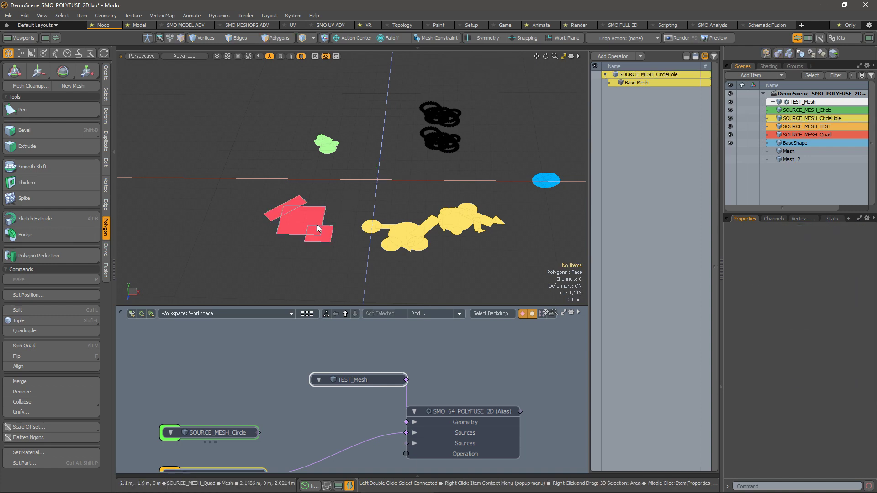
Reconnect the first Sources input of SMO_64_POLYFUSE_2D to SOURCE_MESH_Quad.
right_click_drag(313, 226, 338, 225, "alt")
left_click_drag(355, 429, 387, 315, "alt")
left_click_drag(306, 361, 296, 448)
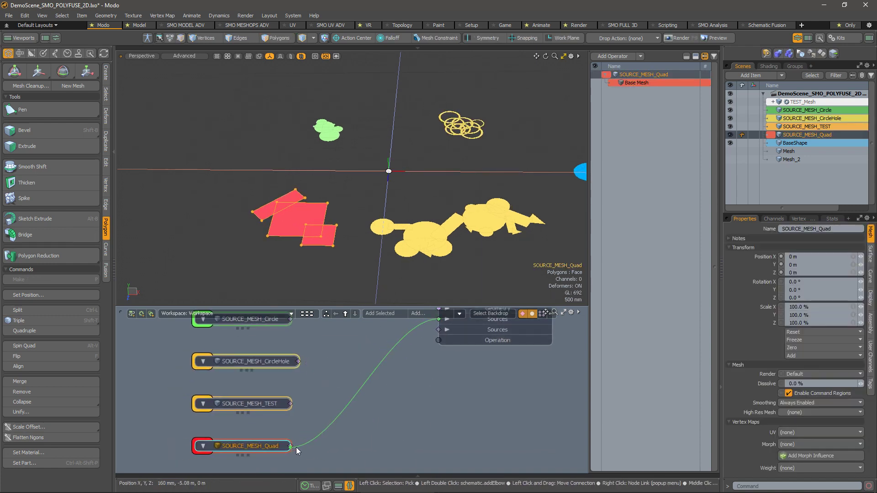
Compare the fused quad outline of TEST_Mesh with the overlapping red source quads from several angles.
right_click_drag(352, 194, 416, 211, "alt")
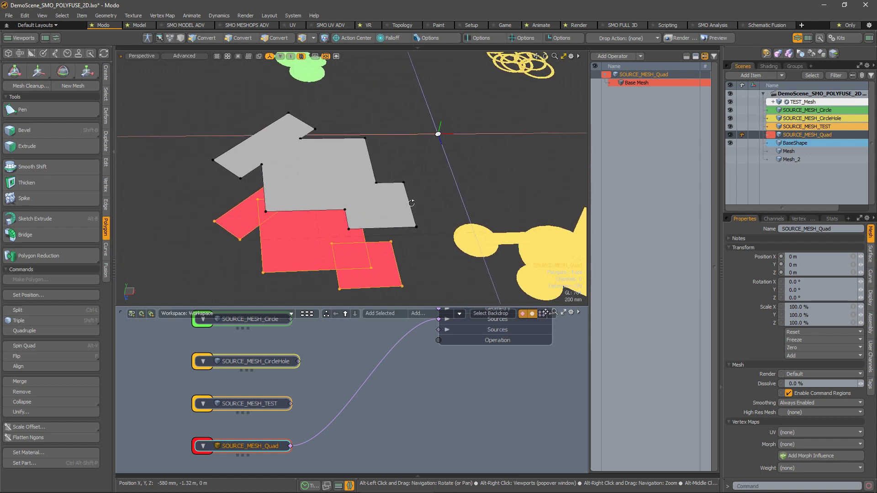
left_click(226, 234)
left_click(247, 218)
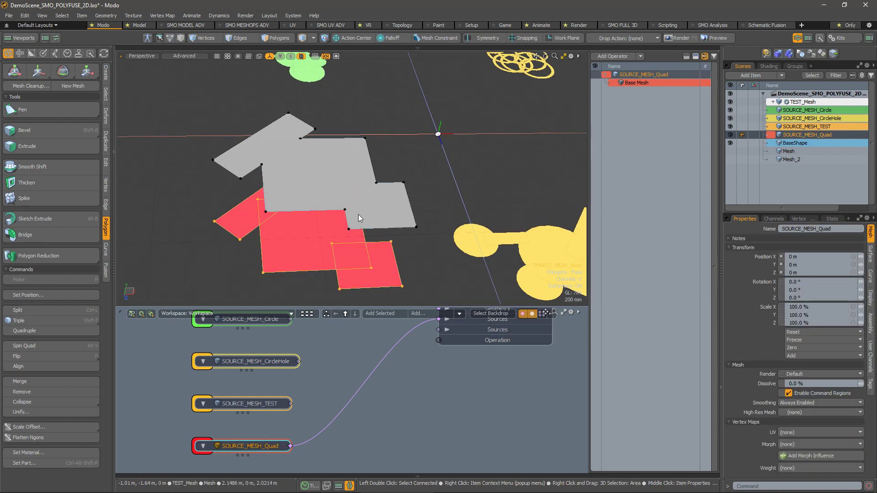
left_click_drag(437, 208, 386, 206, "alt+shift")
right_click_drag(393, 203, 373, 240, "alt")
left_click_drag(373, 240, 323, 178, "alt")
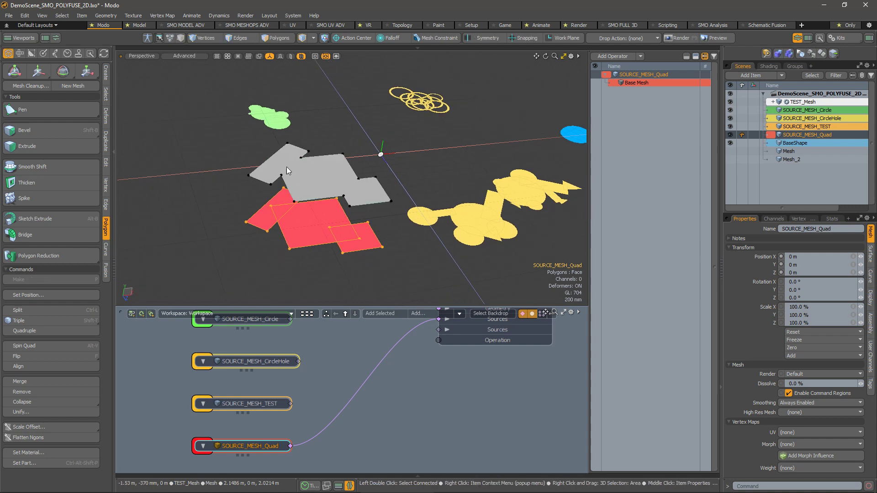
left_click_drag(363, 188, 352, 164, "alt")
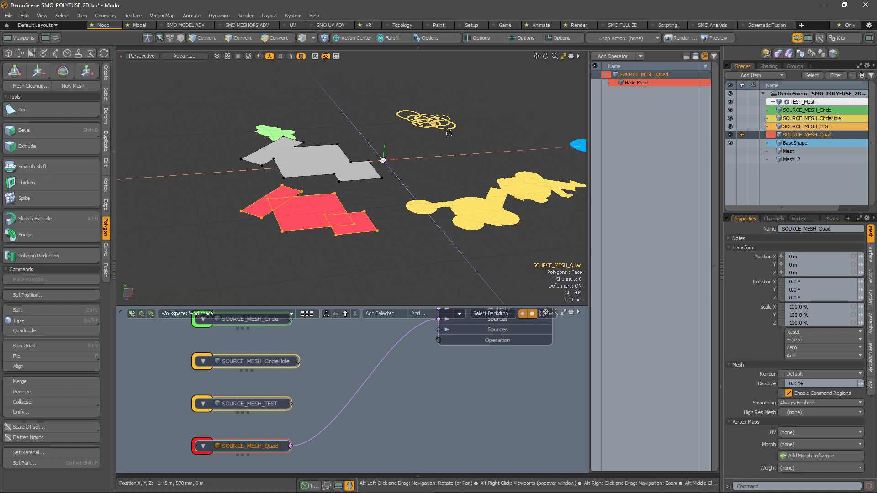
left_click_drag(448, 132, 459, 183, "alt")
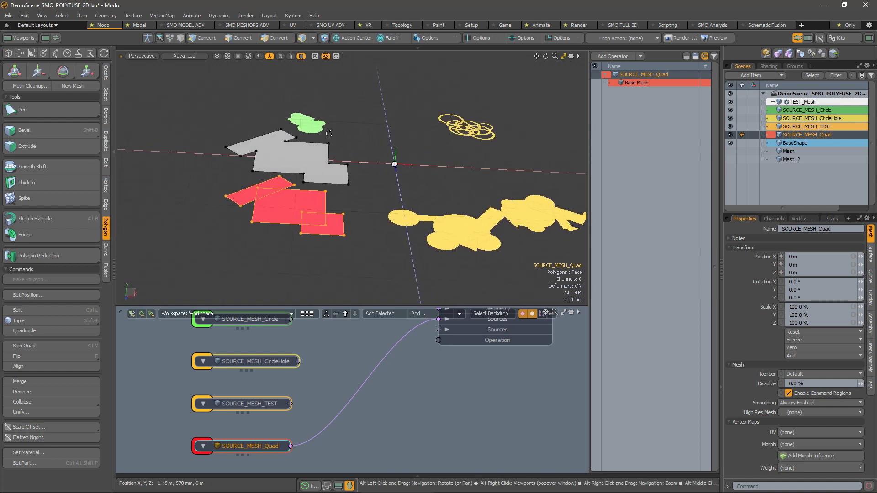
left_click_drag(413, 253, 379, 201, "alt")
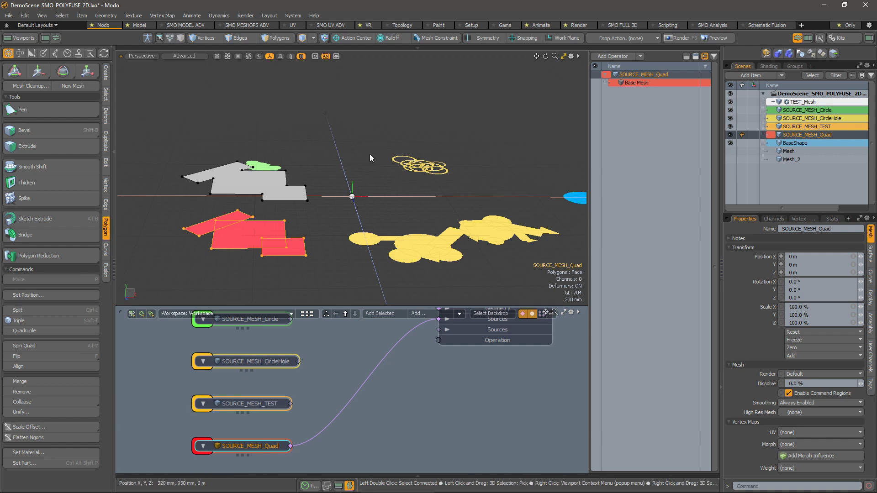
Reconnect the first Sources input of SMO_64_POLYFUSE_2D to SOURCE_MESH_TEST instead of SOURCE_MESH_Quad.
left_click_drag(395, 189, 373, 169, "alt")
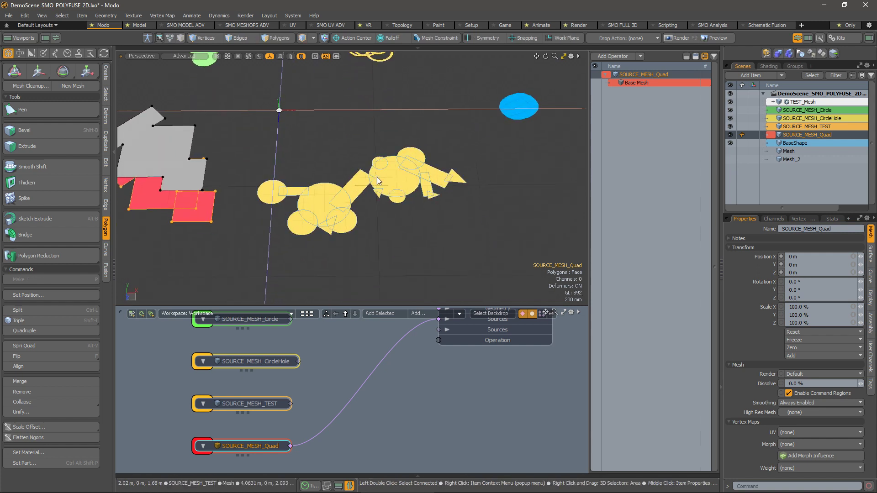
left_click(375, 185)
left_click_drag(291, 446, 294, 417)
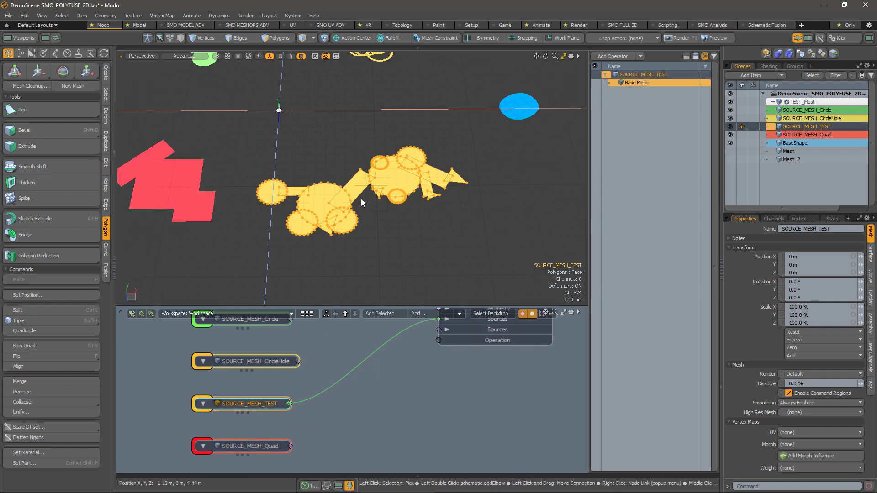
Switch to polygon selection and examine the overlapping SOURCE_MESH_TEST polygons against the fused shape up close.
left_click_drag(370, 204, 339, 184, "alt")
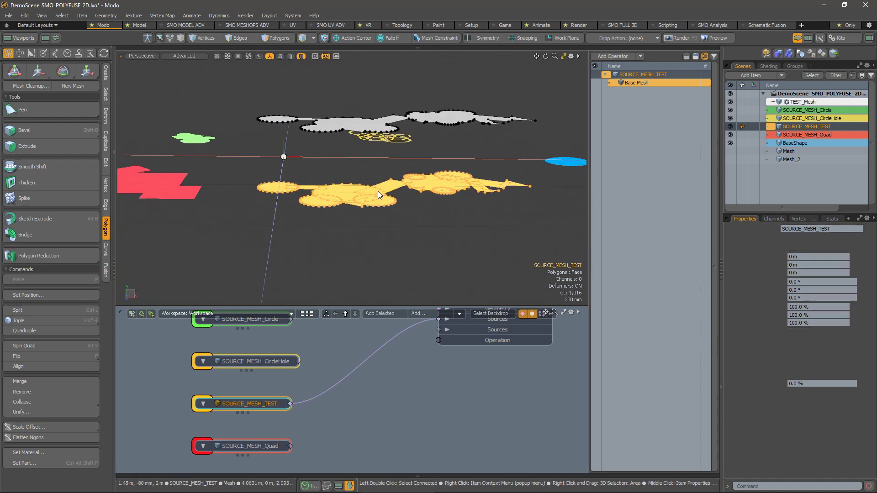
key("3")
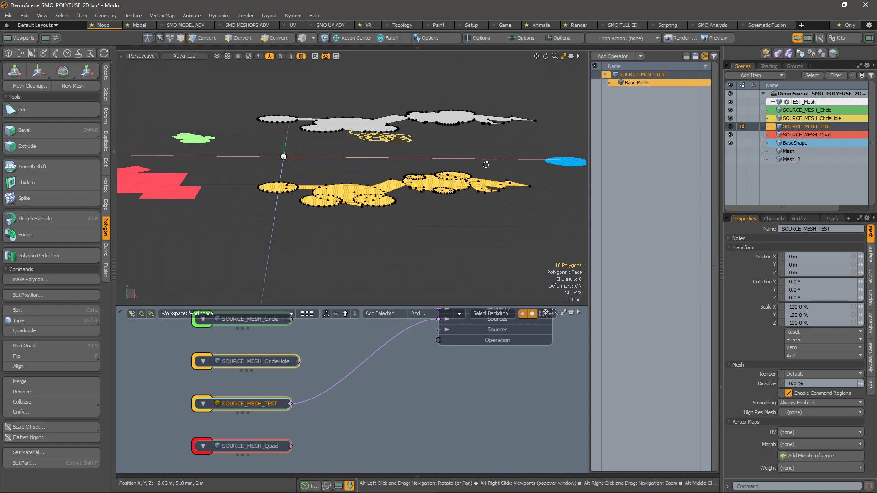
left_click_drag(475, 215, 411, 228, "alt")
right_click_drag(411, 229, 218, 209, "alt")
left_click_drag(333, 290, 361, 224, "alt")
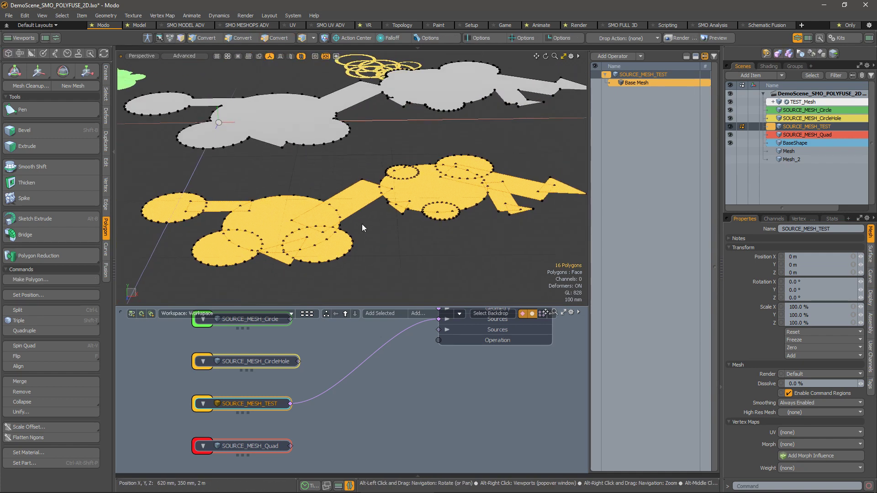
Select the small front circle polygon of SOURCE_MESH_TEST and move it clear of the neighbouring polygons with the Transform tool.
right_click(364, 214)
key("Escape")
left_click(351, 249)
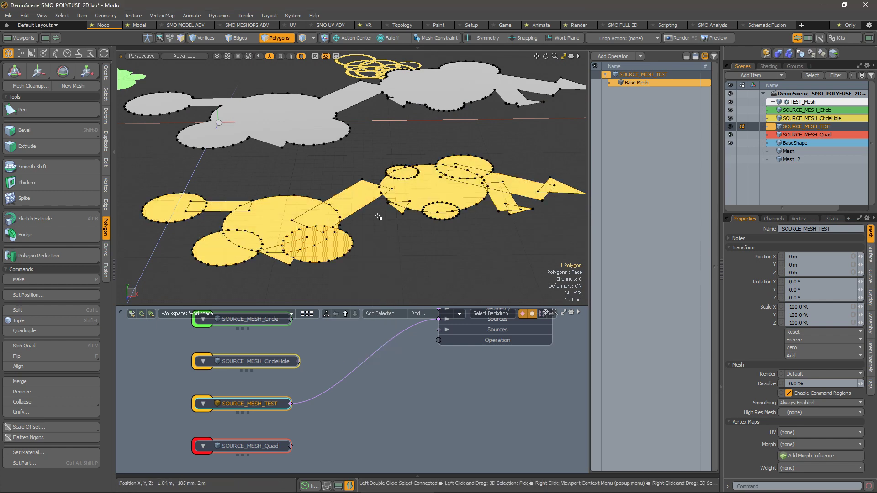
key("y")
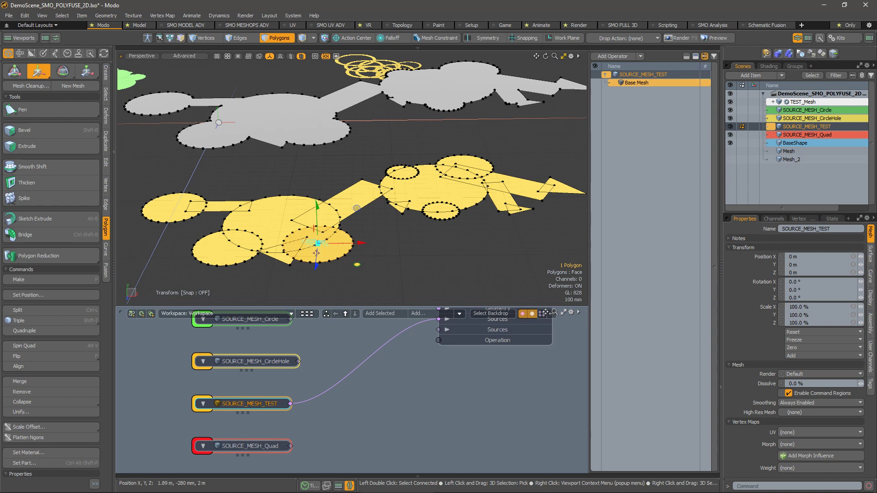
key("ctrl+z")
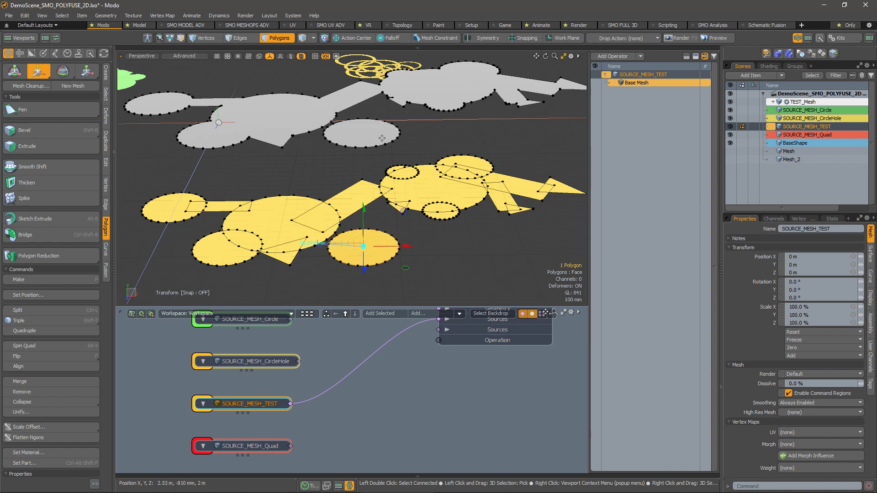
key("q")
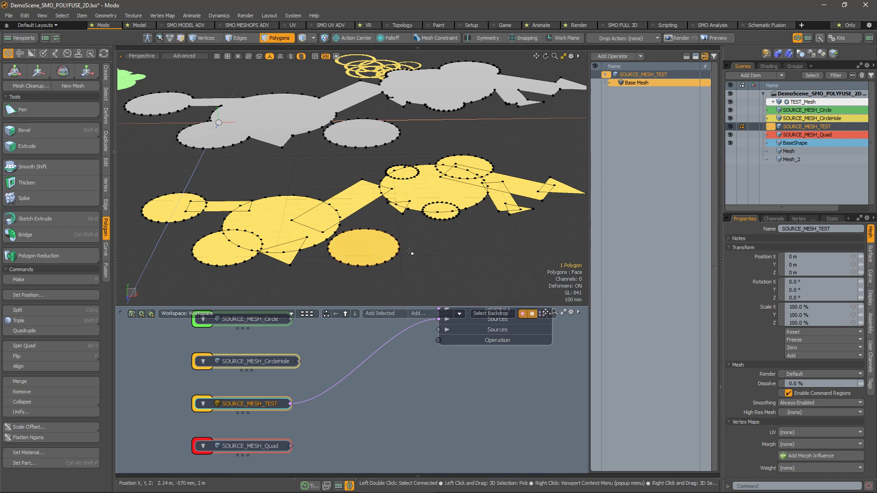
Move the detached circle polygon of SOURCE_MESH_TEST back so it lies entirely inside the large circle beside it.
key("y")
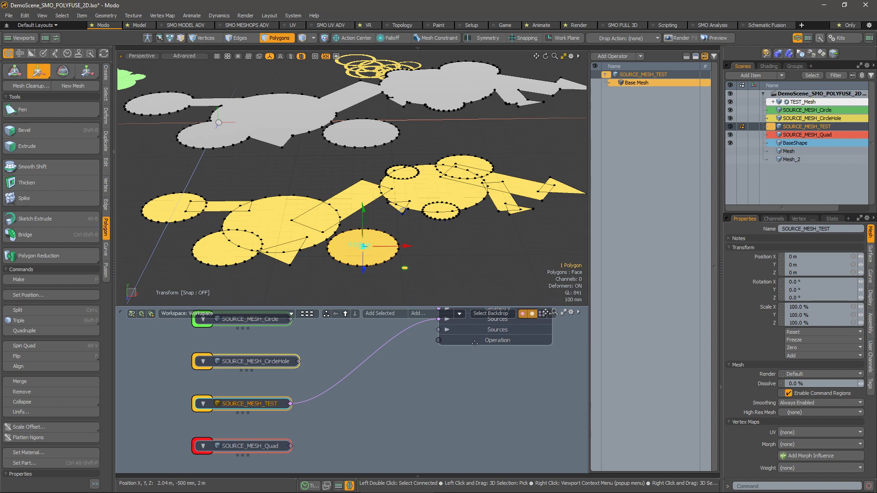
left_click_drag(431, 292, 422, 247)
key("Escape")
left_click(358, 248)
Select the circle nested in the large circle and examine the overlaps against the fused outline of TEST_Mesh.
scroll(306, 205, "up", 3, "alt")
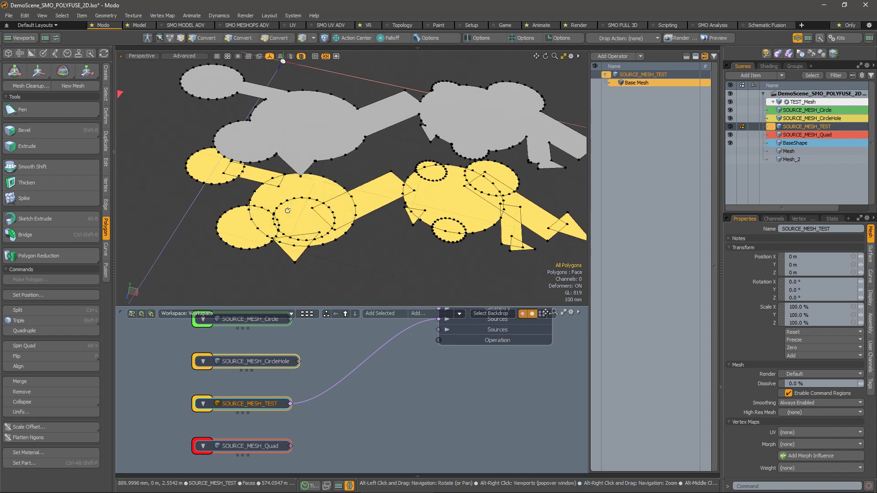
scroll(310, 200, "up", 3, "alt")
left_click(309, 183)
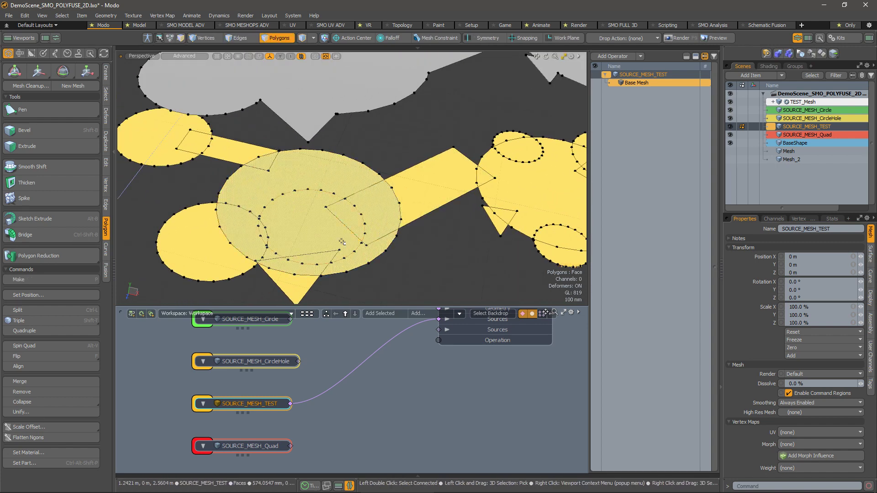
scroll(365, 128, "down", 3)
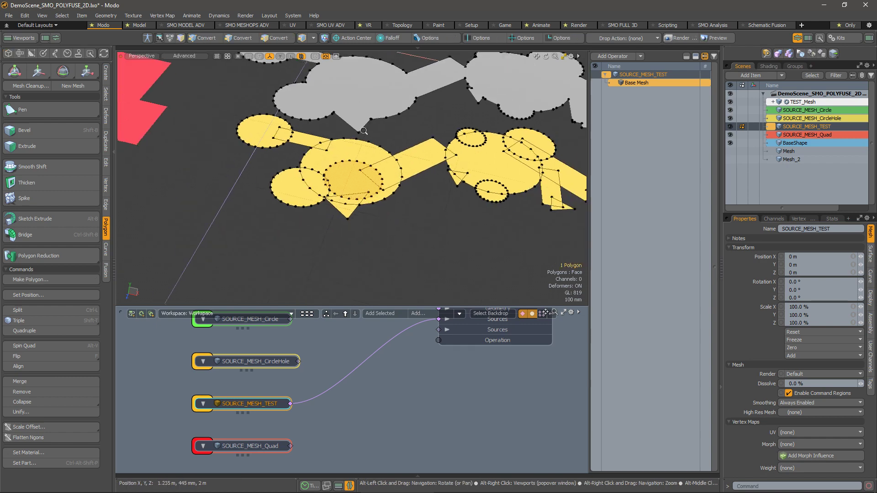
left_click_drag(335, 69, 327, 124, "alt+shift")
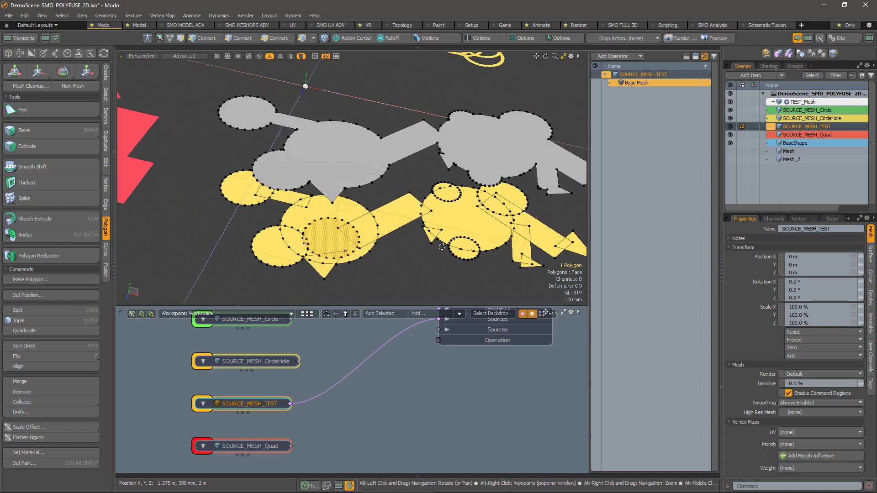
left_click_drag(389, 212, 349, 276, "alt")
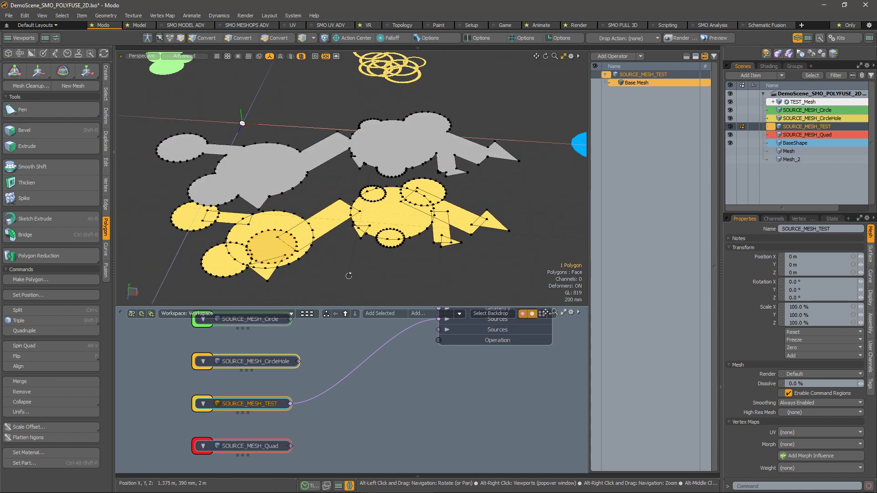
right_click_drag(432, 217, 501, 214, "alt")
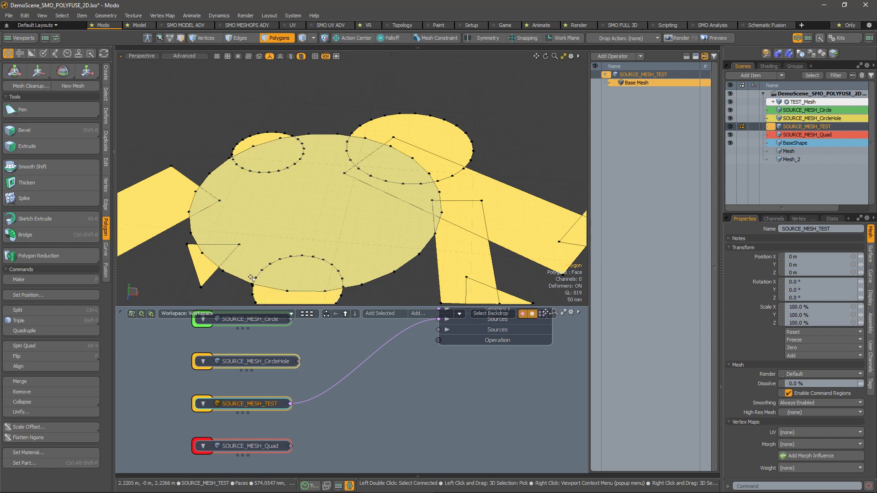
scroll(431, 170, "down", 3)
left_click_drag(431, 170, 414, 254, "alt+shift")
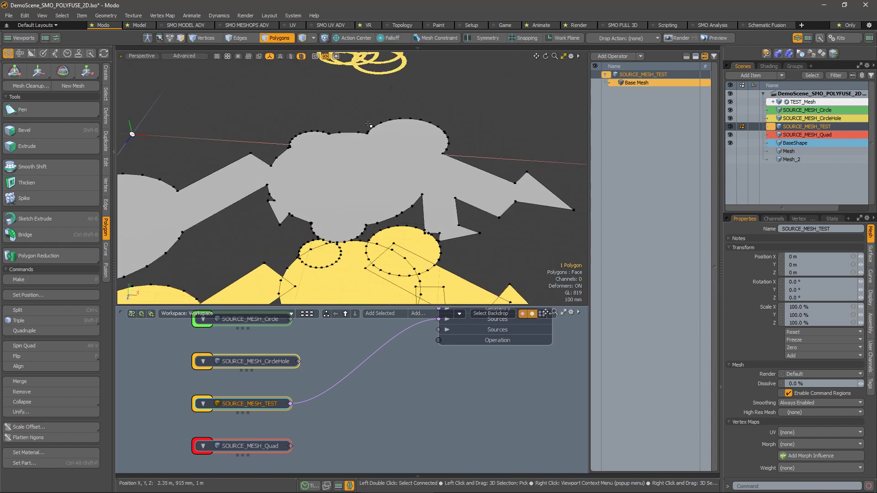
Select the BaseShape item and move it partly under the green SOURCE_MESH_Circle shapes, at about X -1.74 m, Y -50 mm, Z -1.52 m.
left_click_drag(499, 241, 493, 162, "ctrl+alt")
key("1")
key("5")
left_click(429, 188)
left_click(515, 178)
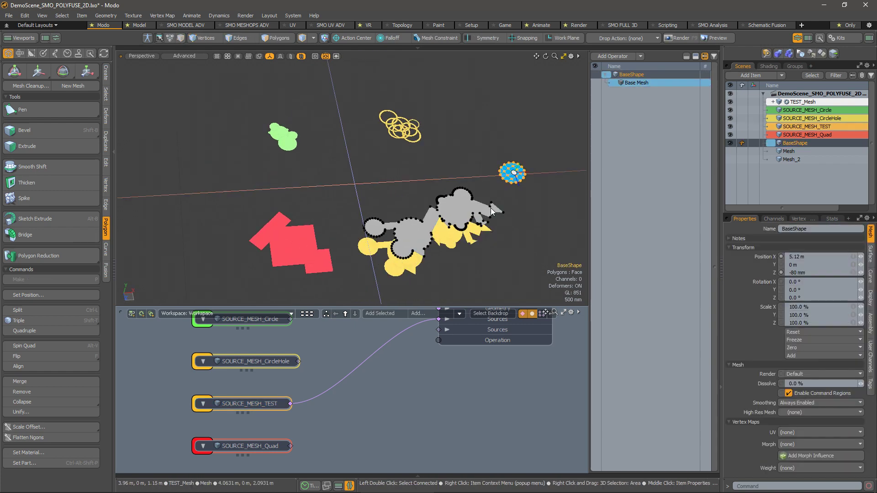
key("y")
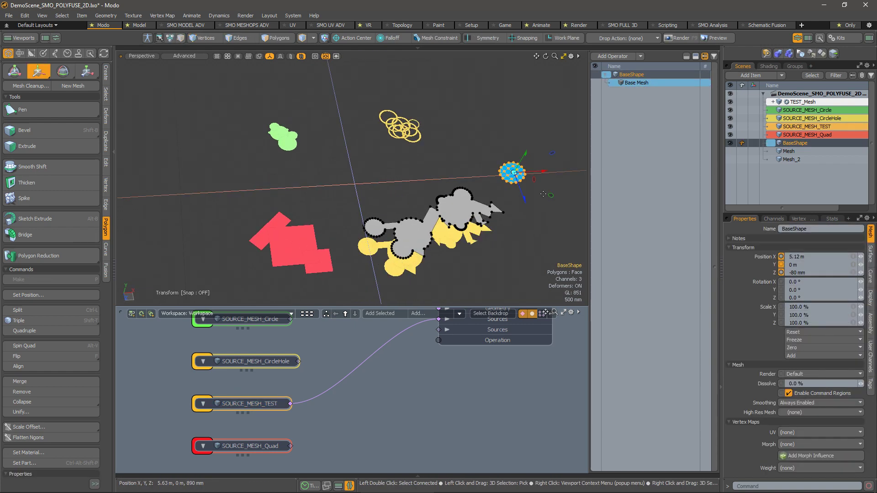
left_click_drag(512, 173, 370, 201)
scroll(370, 228, "up", 3)
left_click_drag(438, 243, 344, 229, "alt")
scroll(349, 187, "up", 3)
left_click_drag(358, 187, 416, 265)
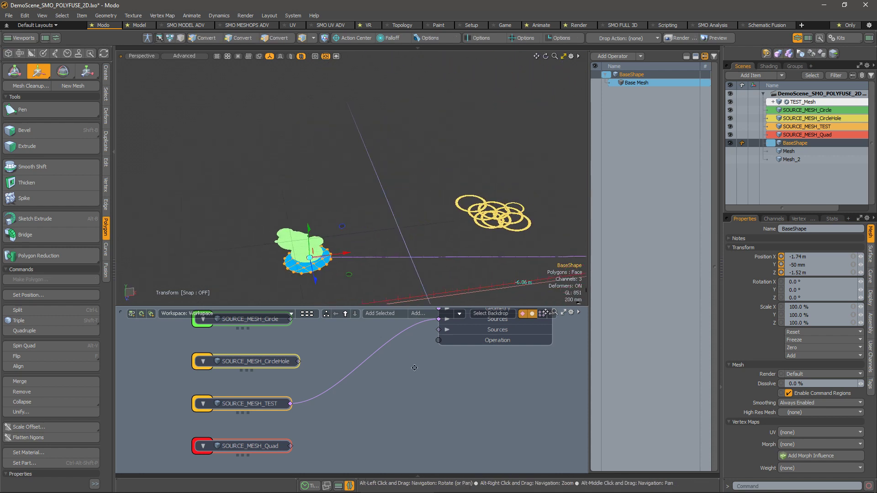
Reconnect the first Sources input of SMO_64_POLYFUSE_2D to SOURCE_MESH_Circle instead of SOURCE_MESH_TEST.
left_click_drag(413, 366, 348, 425, "alt")
left_click(435, 366)
left_click_drag(266, 446, 332, 433, "alt")
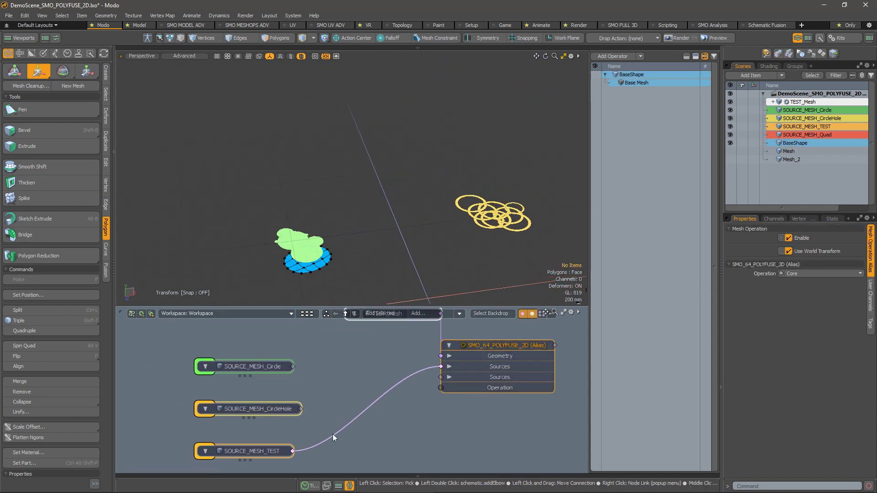
left_click_drag(291, 365, 293, 366)
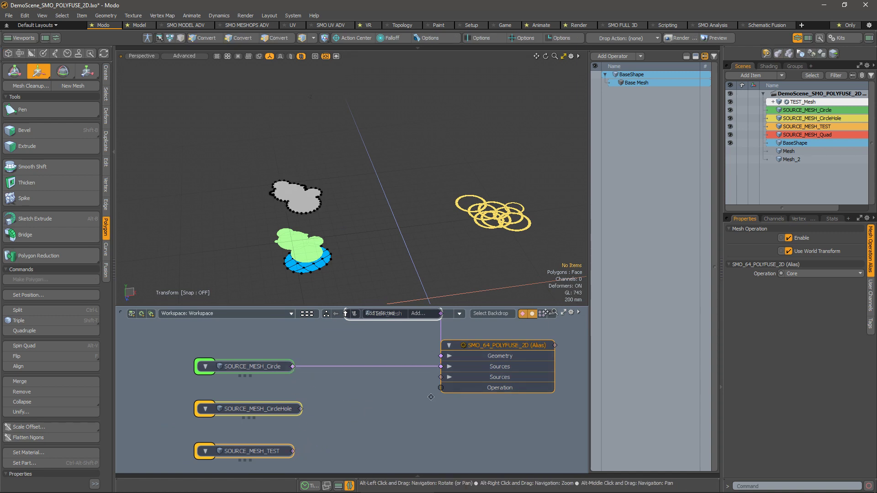
right_click_drag(431, 396, 413, 395, "alt")
mouse_move(378, 411)
left_mouse_down("alt")
mouse_move(374, 354)
mouse_move(379, 410)
left_mouse_up("alt")
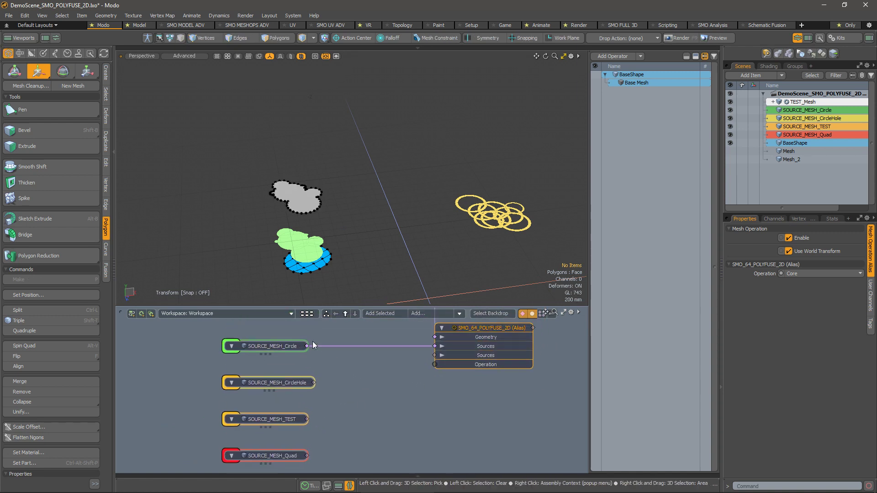
Add the BaseShape mesh to the schematic and place its node below the SMO_64_POLYFUSE_2D node.
left_click(314, 267)
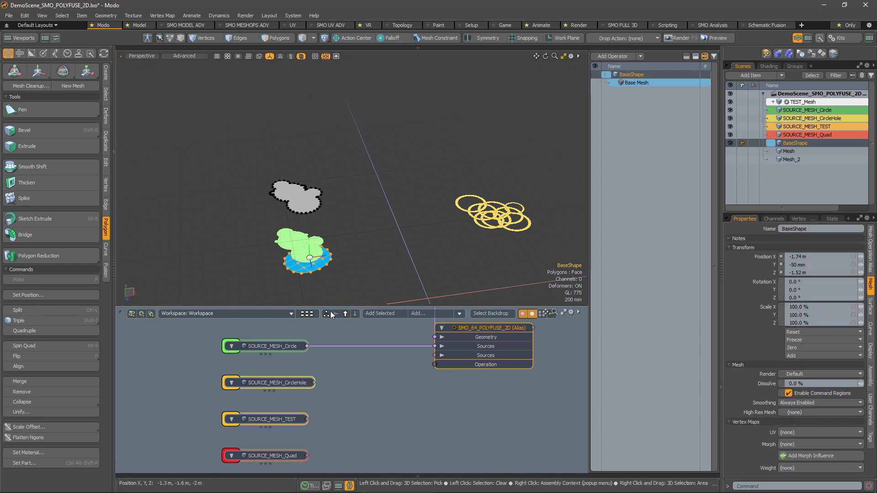
left_click(390, 314)
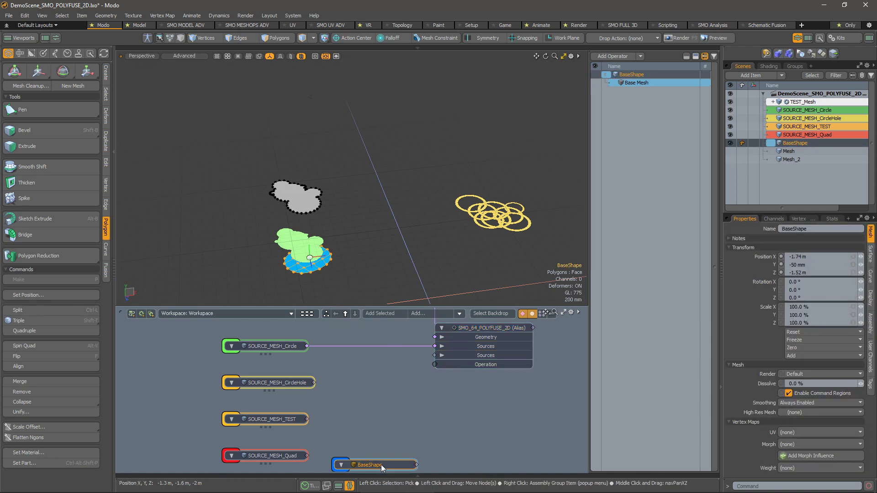
left_click_drag(382, 463, 385, 396)
Connect BaseShape to the second Sources input of SMO_64_POLYFUSE_2D and inspect the fused mesh from above.
scroll(397, 371, "up", 5)
middle_click_drag(396, 371, 347, 412)
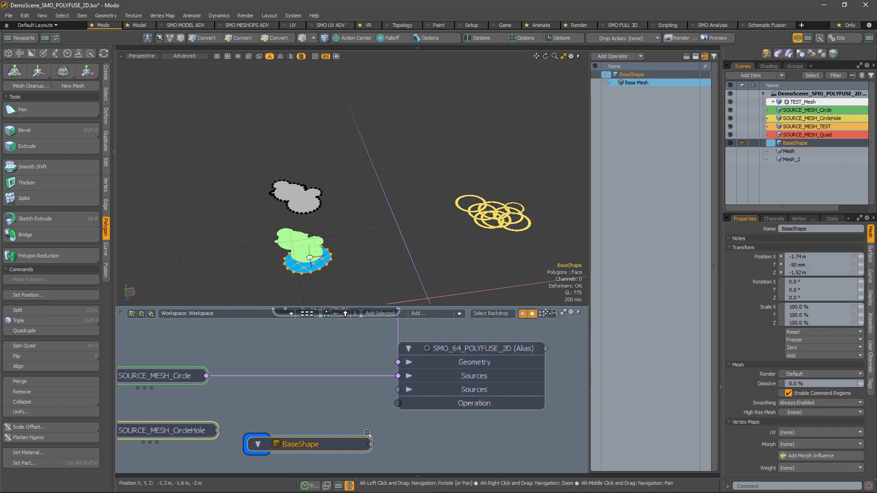
scroll(372, 444, "down", 1)
left_click_drag(399, 395, 397, 392)
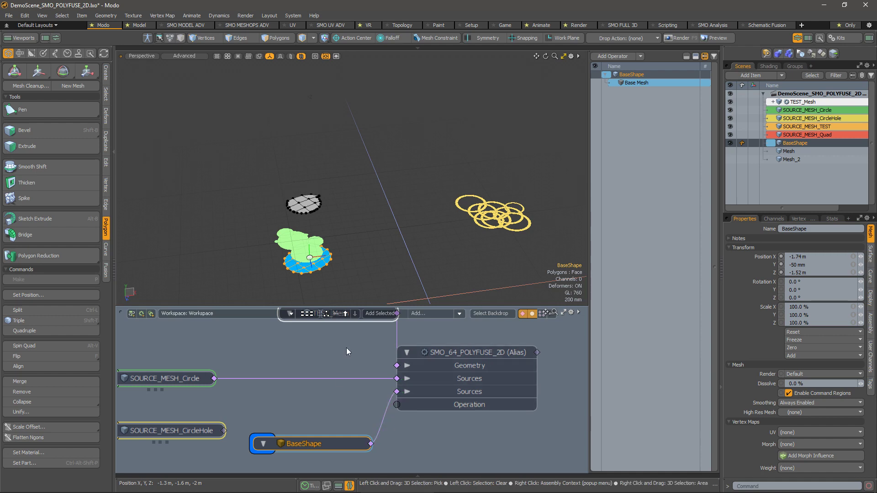
scroll(284, 232, "up", 5)
left_click_drag(284, 232, 355, 121, "alt")
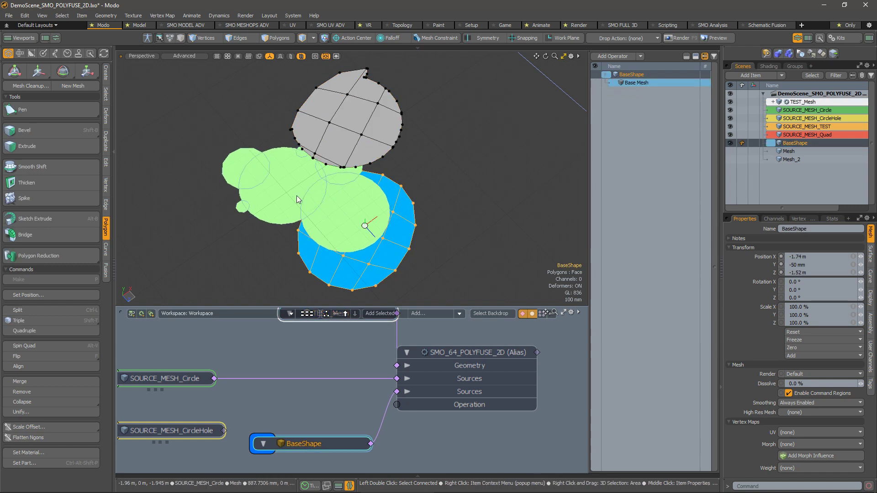
Set the SMO_64_POLYFUSE_2D operation to Tunnel and inspect the result against the circle and base shapes.
left_click(310, 217)
left_click_drag(307, 134, 484, 258, "alt")
scroll(486, 355, "down", 3)
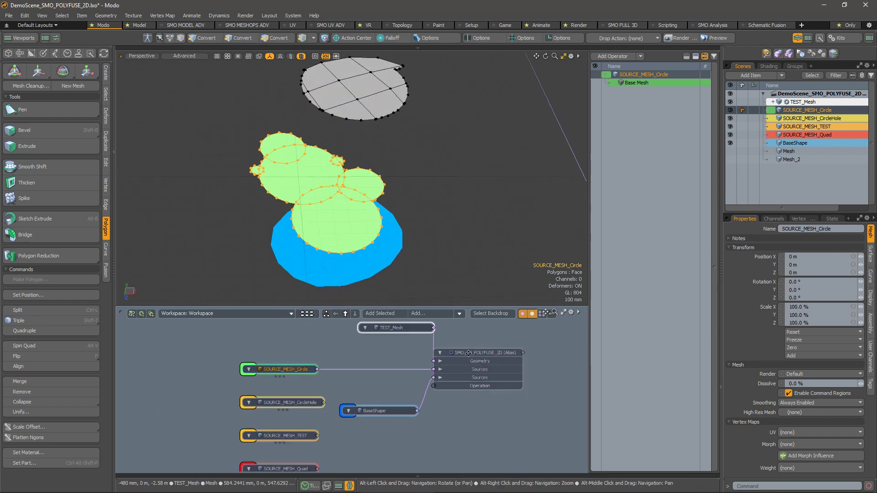
left_click_drag(486, 356, 418, 404, "alt")
left_click(404, 406)
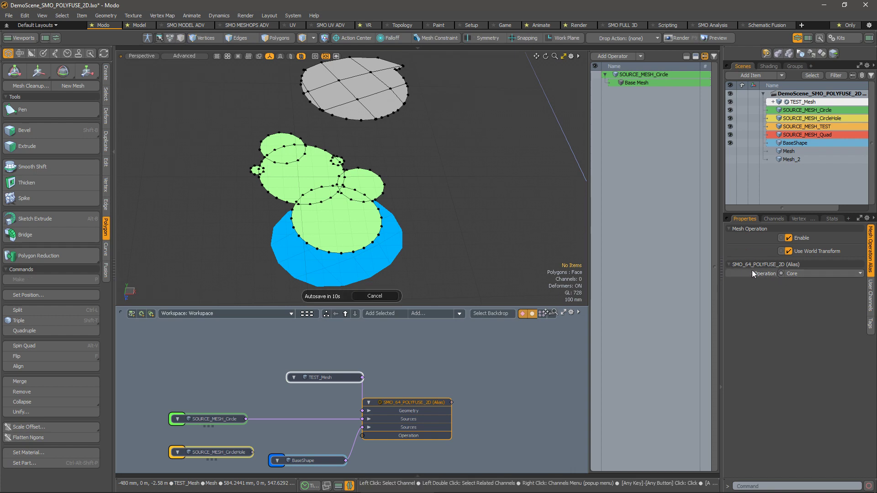
left_click(803, 274)
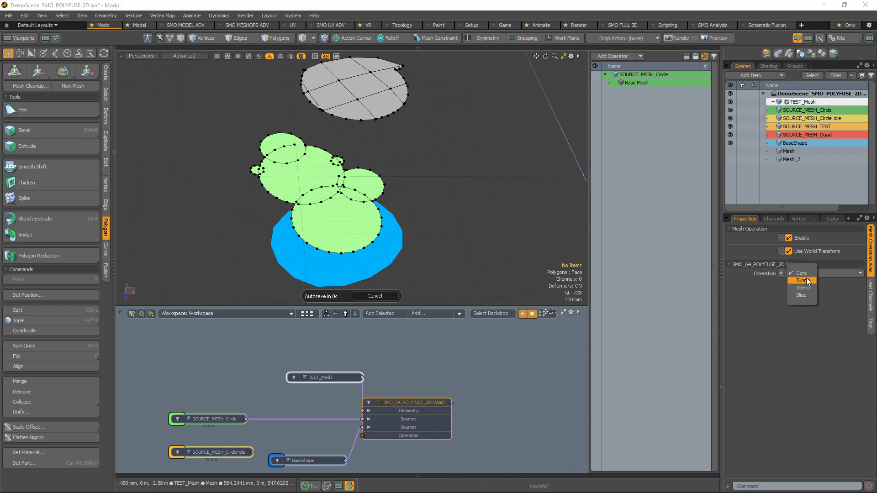
left_click(803, 280)
left_click_drag(421, 150, 376, 186, "alt")
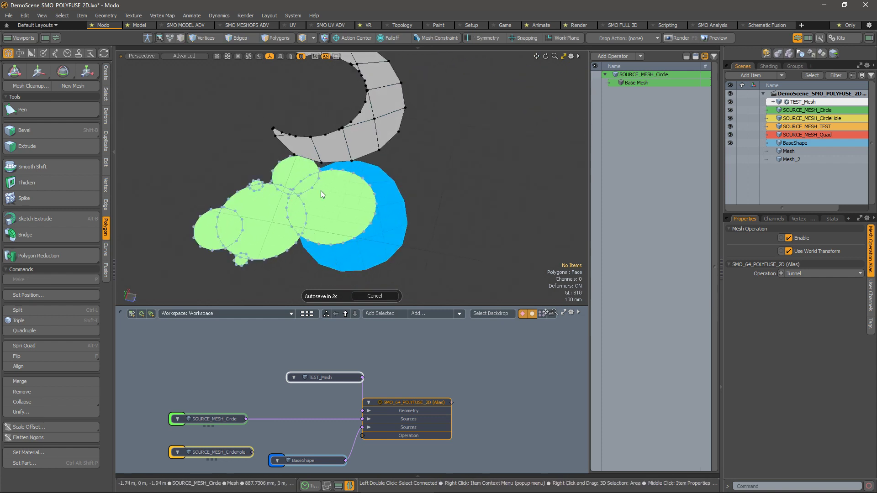
left_click_drag(295, 189, 283, 215, "alt")
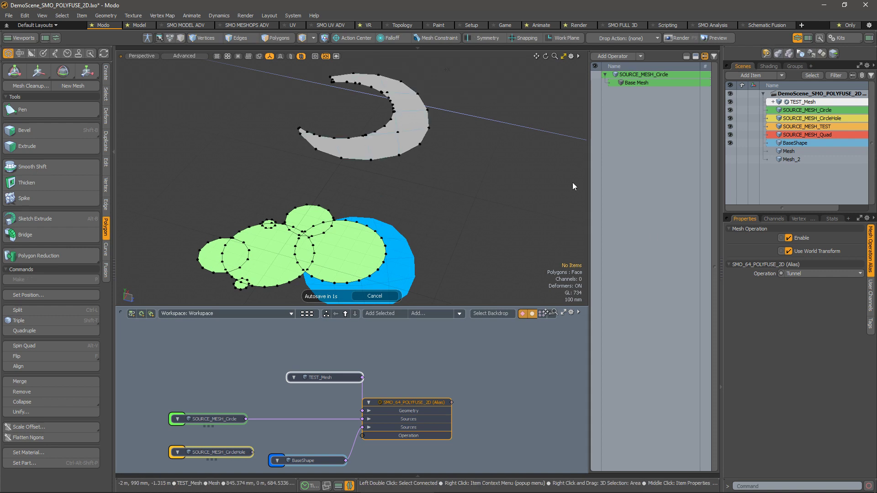
Try the Slice operation on SMO_64_POLYFUSE_2D and switch it back to Tunnel for comparison.
left_click(829, 273)
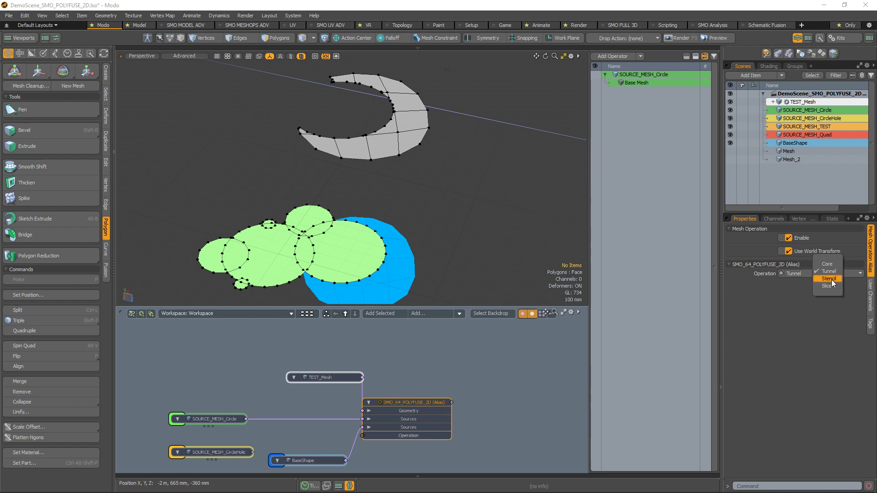
left_click(828, 286)
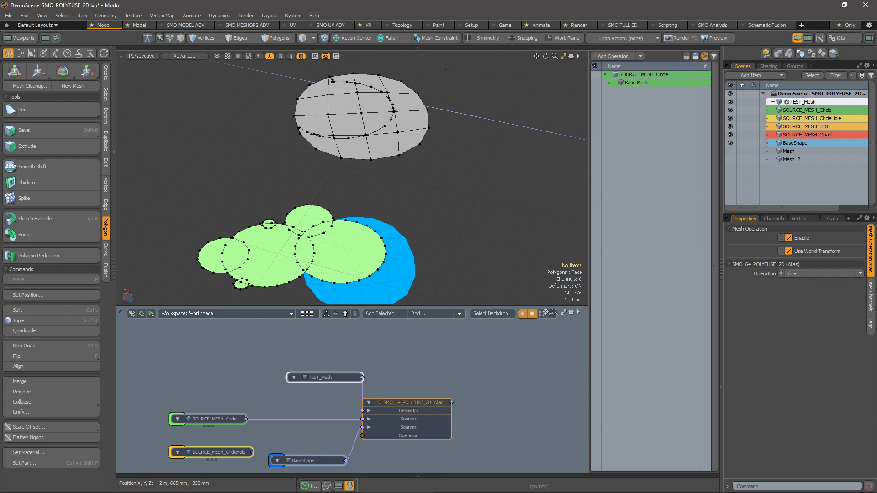
left_click(815, 274)
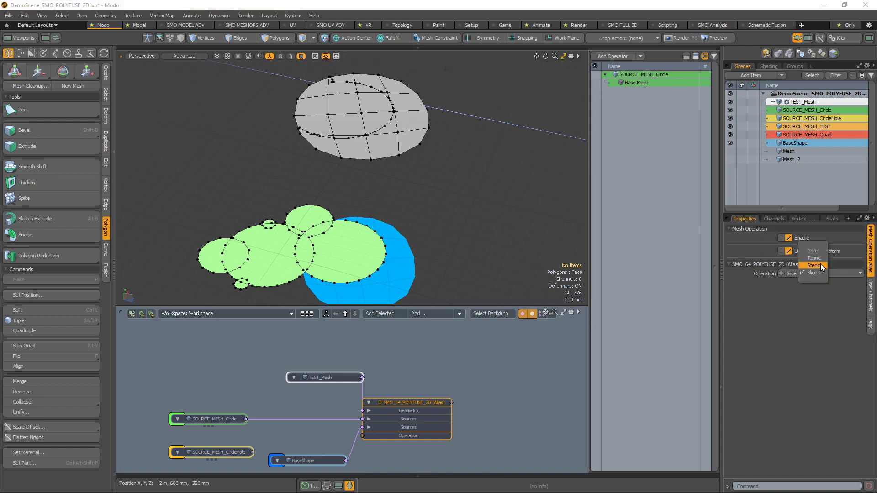
left_click(820, 259)
left_click_drag(448, 184, 459, 254, "alt")
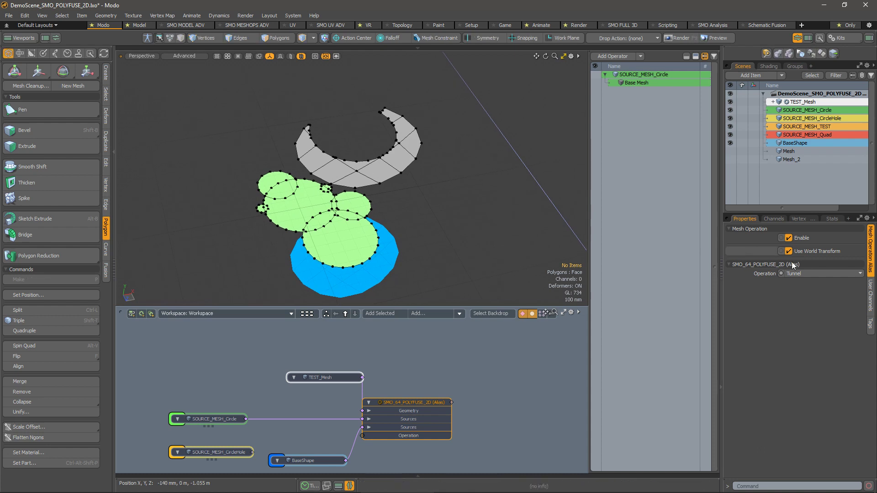
Set the SMO_64_POLYFUSE_2D operation back to Core.
left_click(811, 273)
left_click(806, 265)
scroll(458, 217, "down", 3)
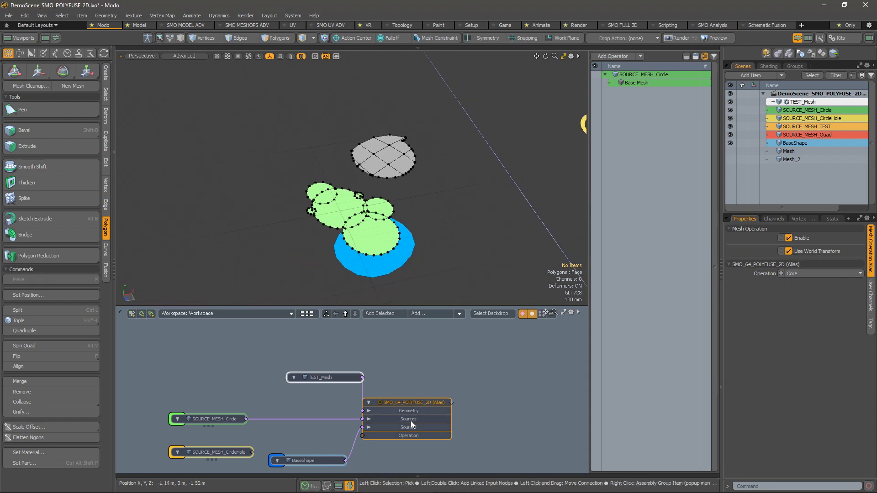
Show the Mesh and Mesh_2 items and hide the four SOURCE_MESH items.
left_click_drag(444, 405, 313, 351, "alt")
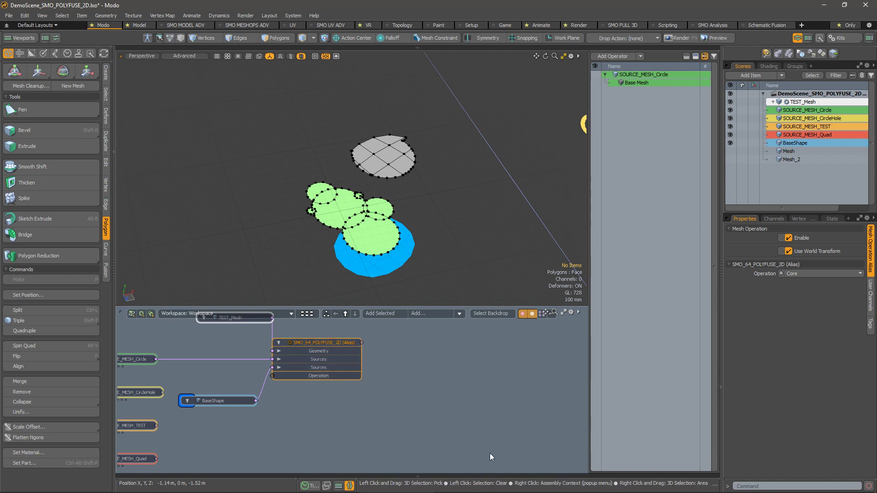
left_click_drag(337, 392, 440, 390, "alt")
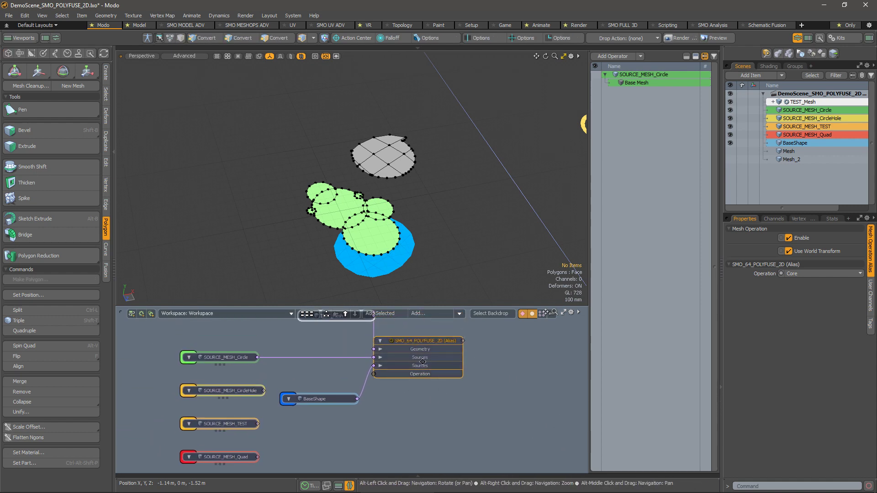
scroll(348, 239, "down", 5)
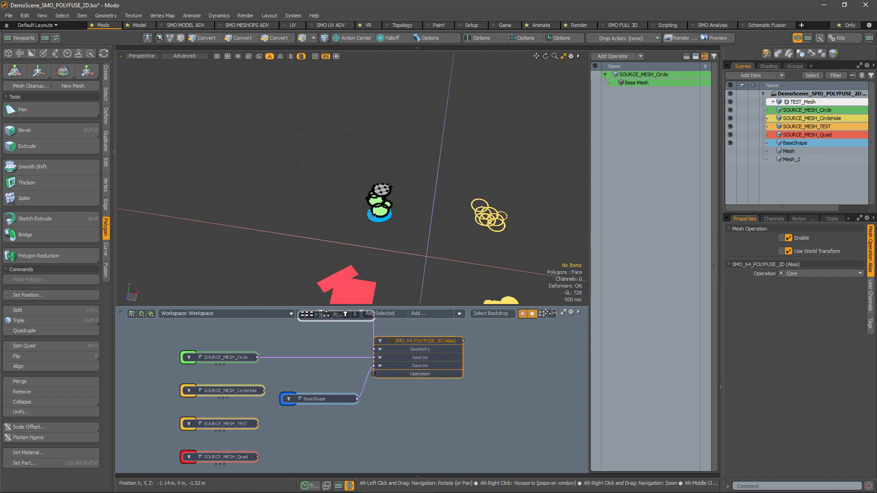
left_click_drag(453, 236, 731, 167, "alt")
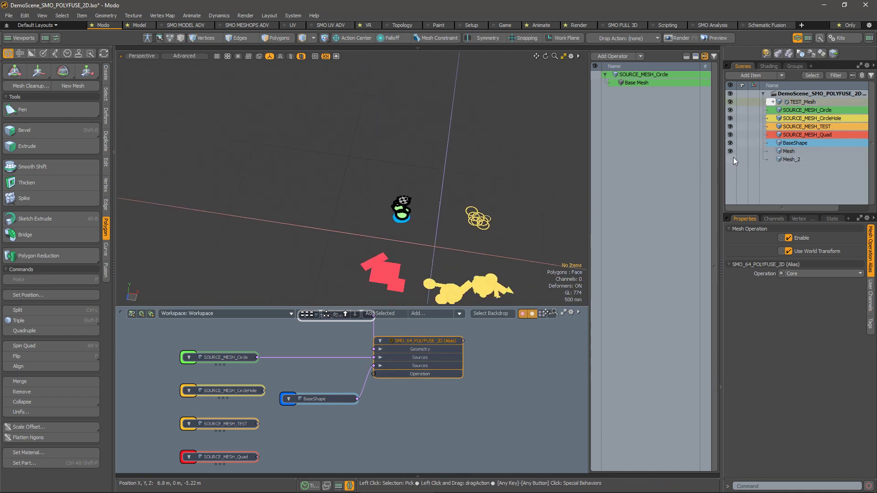
left_click(733, 158)
left_click_drag(731, 135, 733, 108)
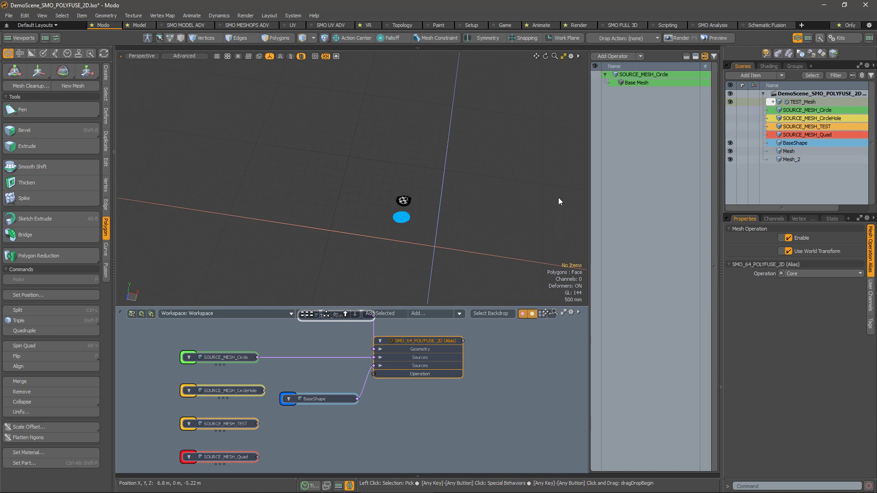
Delete the SOURCE_MESH_Circle and BaseShape connections to the Sources inputs of SMO_64_POLYFUSE_2D.
left_click_drag(558, 197, 519, 172, "alt")
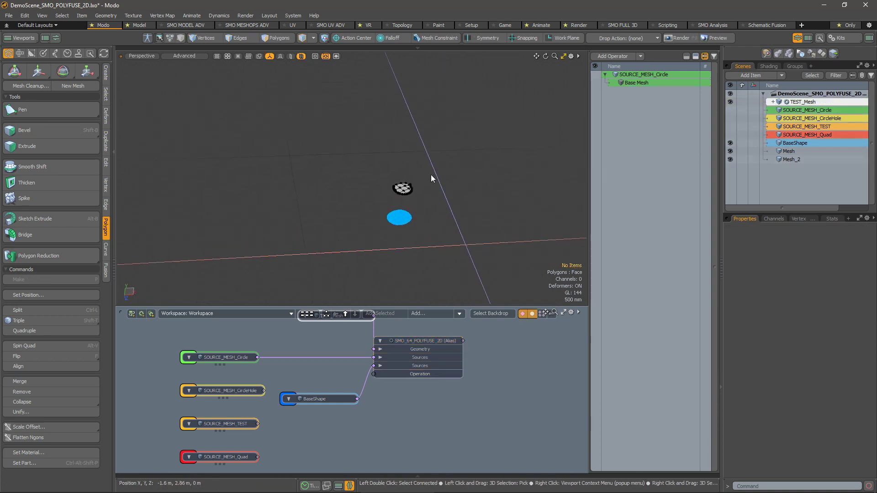
right_click_drag(432, 221, 496, 237, "alt")
left_click_drag(497, 237, 381, 305, "alt")
left_click_drag(374, 337, 359, 426, "alt")
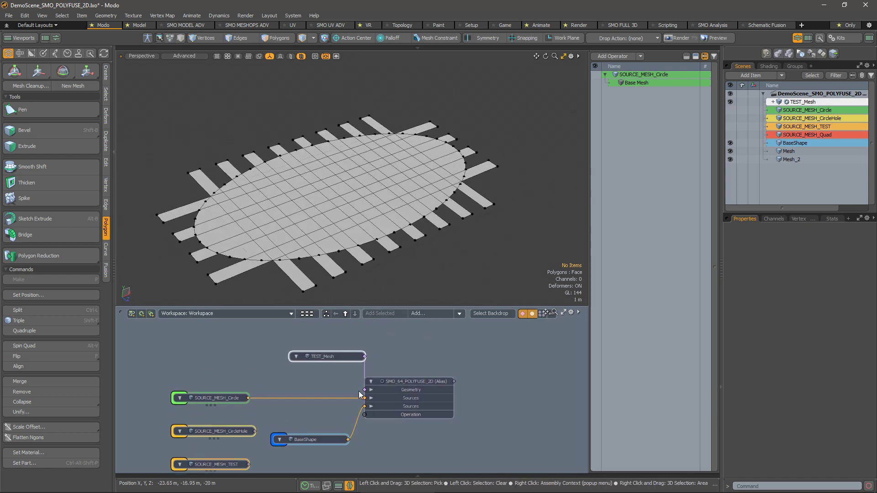
key("Delete")
Select Mesh and Mesh_2 together and add both to the schematic in a free area.
right_click_drag(370, 208, 392, 209)
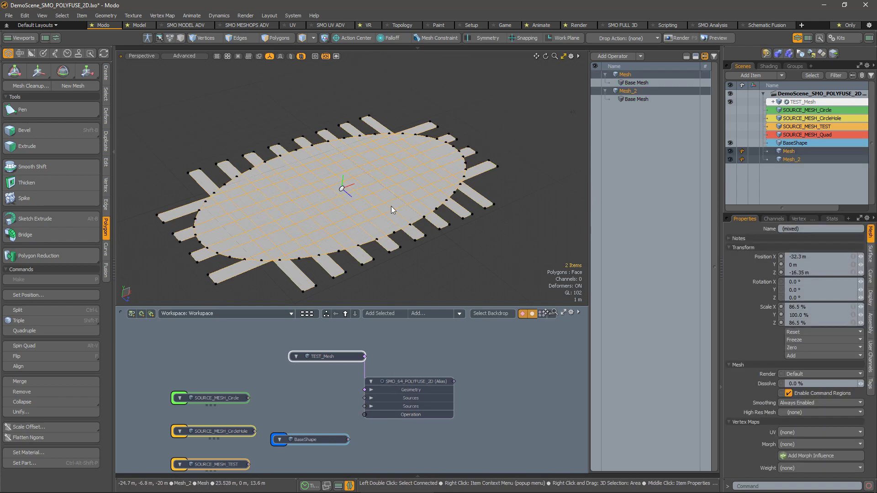
left_click_drag(391, 443, 353, 339, "alt")
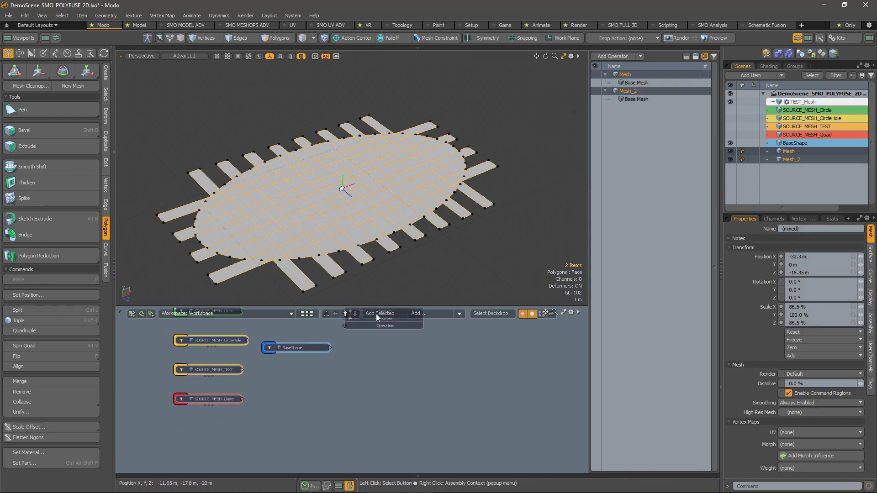
left_click_drag(394, 376, 264, 419, "alt")
scroll(376, 376, "down", 6)
left_click_drag(293, 383, 411, 386, "alt")
scroll(402, 379, "up", 3)
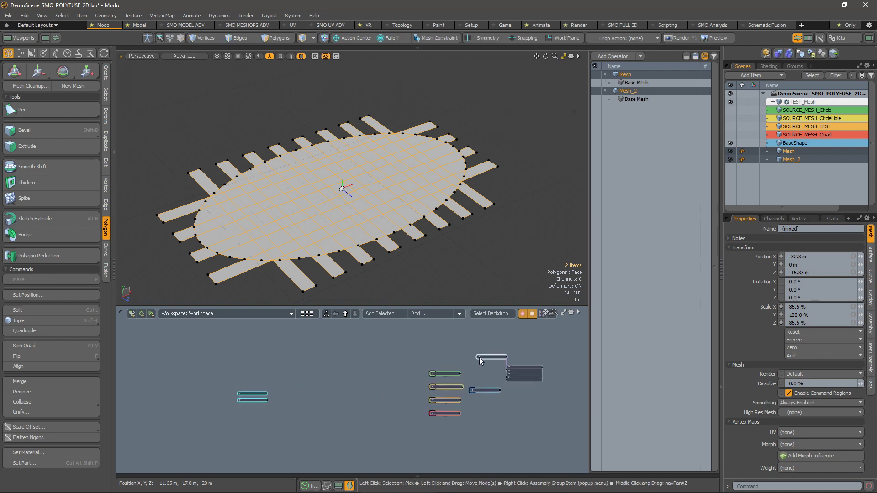
Move the TEST_Mesh and SMO_64_POLYFUSE_2D nodes beside the new mesh nodes and place Mesh_2 above Mesh.
left_click_drag(532, 373, 295, 385)
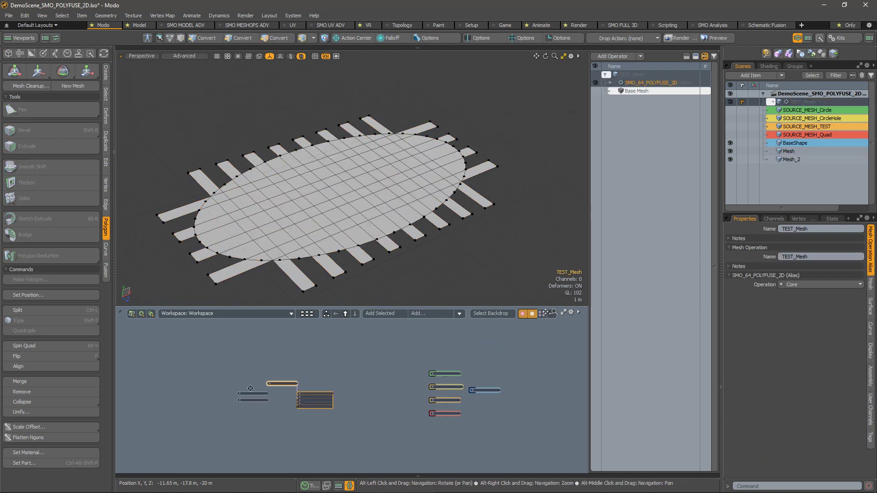
right_click_drag(267, 389, 349, 396, "alt")
left_click_drag(349, 396, 285, 337, "alt")
left_click_drag(260, 371, 225, 397)
Isolate Mesh_2 in the viewport and select individual strips to examine how its polygons overlap.
left_click_drag(399, 200, 274, 212, "alt")
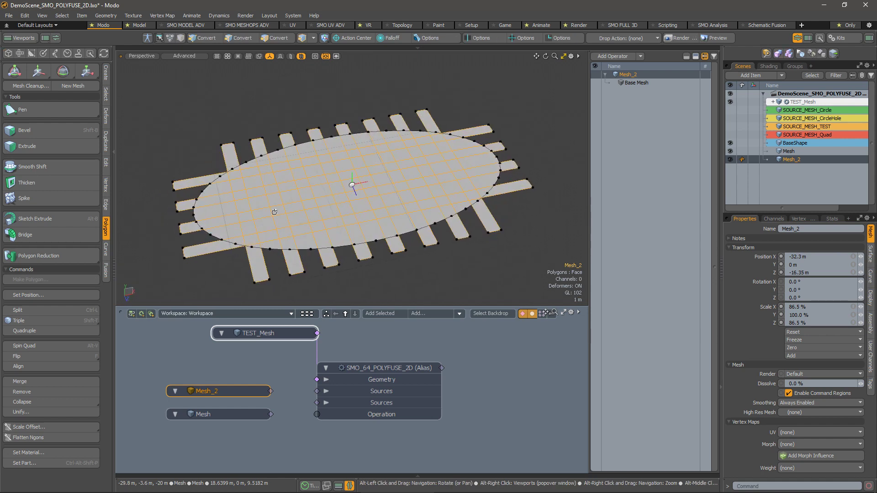
right_click_drag(274, 212, 307, 230, "alt")
left_click_drag(307, 230, 315, 224, "alt")
key("shift+h")
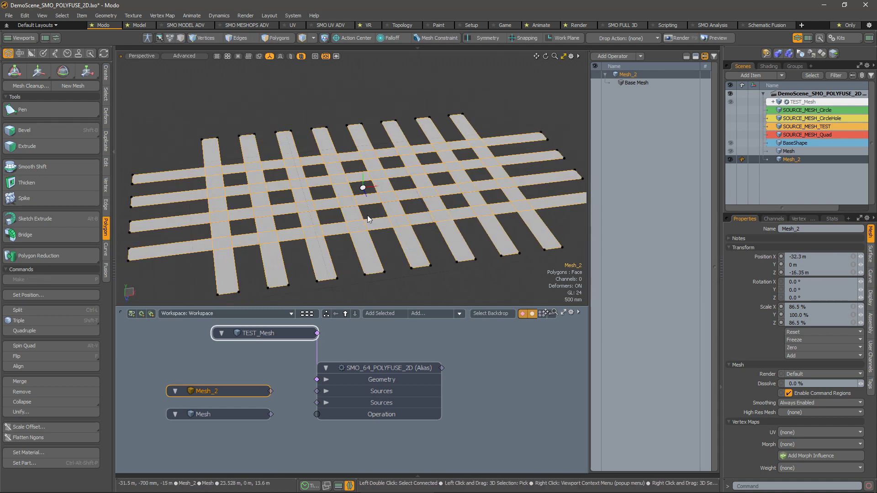
left_click_drag(526, 256, 251, 256, "alt")
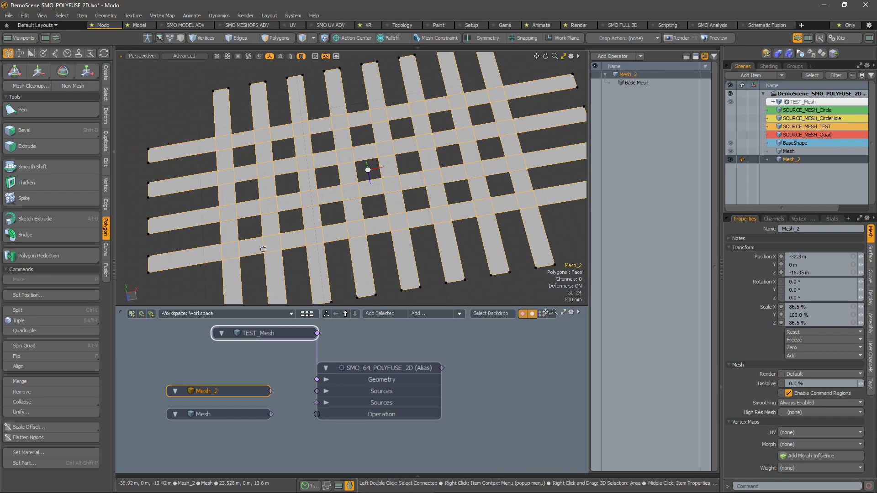
key("3")
left_click(200, 268)
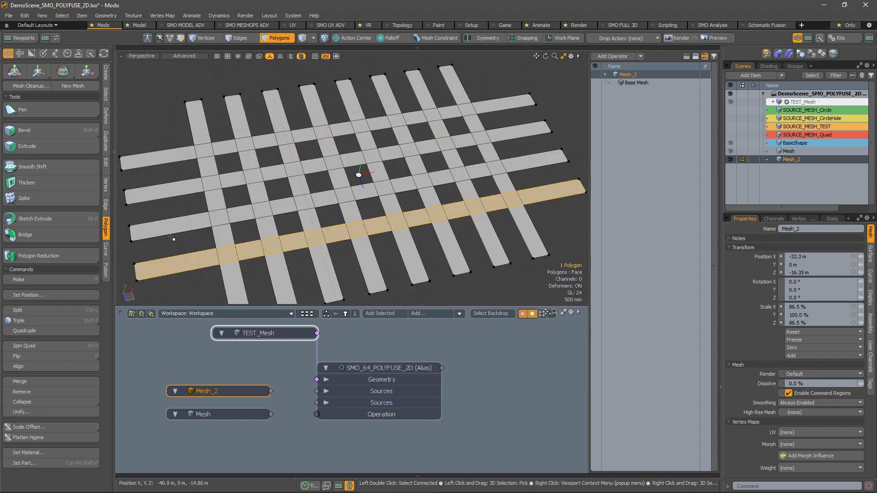
mouse_move(171, 237)
left_mouse_down()
mouse_move(171, 170)
mouse_move(295, 188)
mouse_move(350, 255)
left_mouse_up()
key("5")
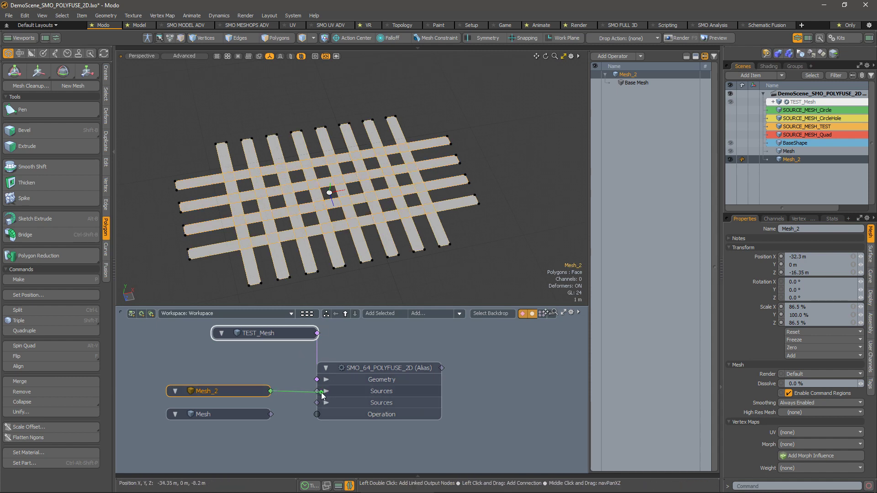
Unhide the meshes, isolate TEST_Mesh together with Mesh_2, and clear the selection.
left_click_drag(340, 326, 251, 358)
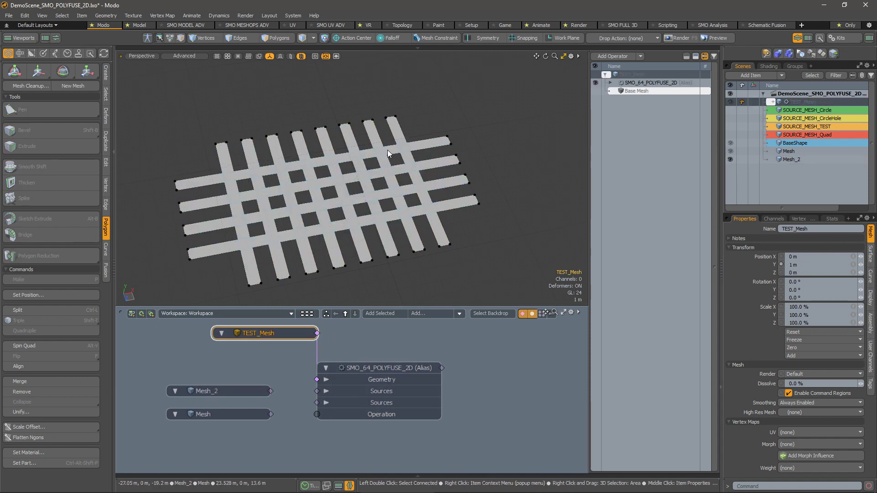
key("u")
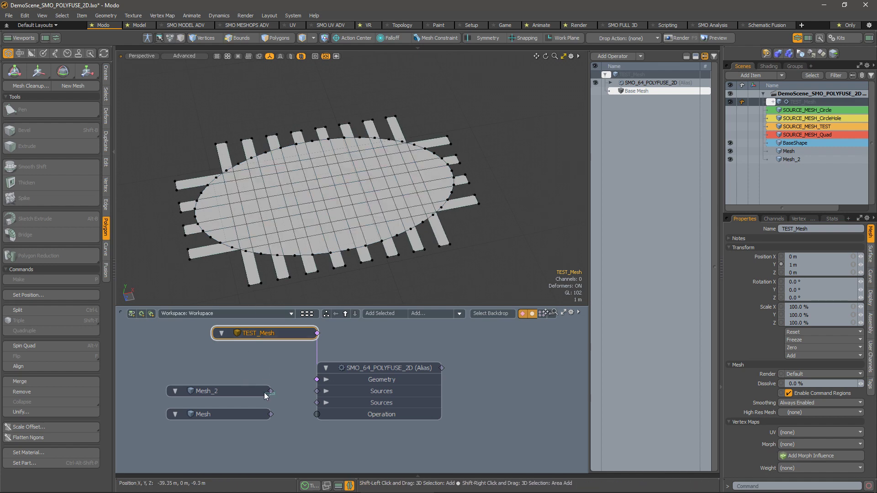
left_click_drag(275, 402, 210, 395, "shift")
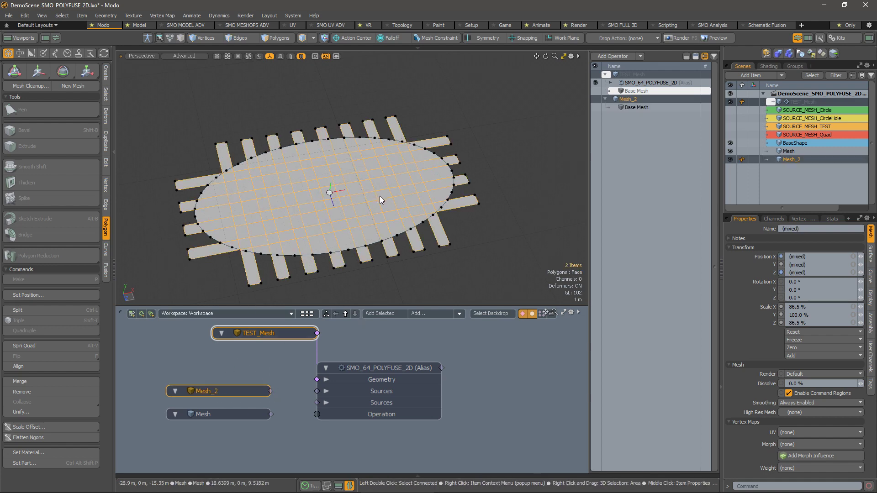
key("shift+h")
left_click(323, 358)
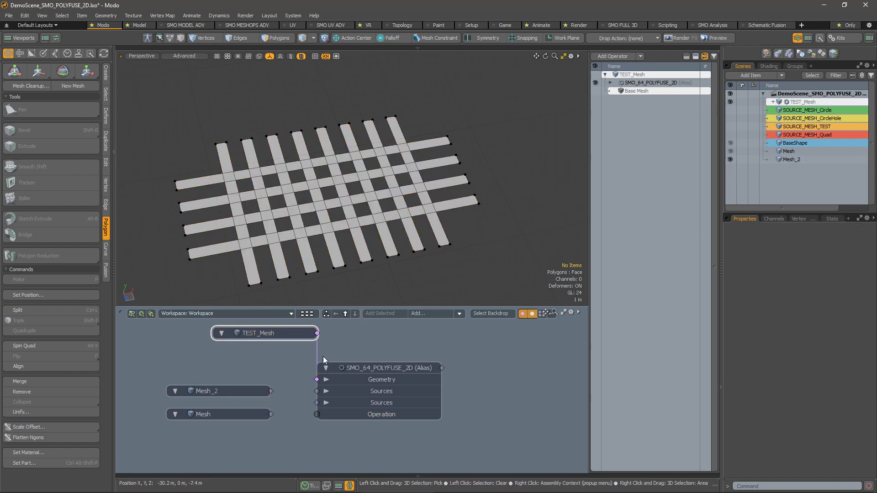
Connect Mesh_2 to the first Sources input of SMO_64_POLYFUSE_2D and select the fused TEST_Mesh polygon to inspect it from several angles.
left_click_drag(318, 392, 317, 391)
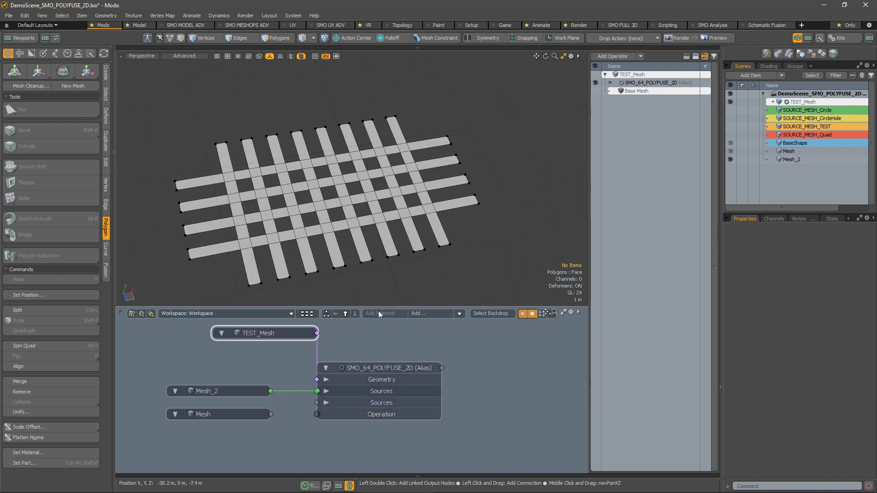
left_click_drag(329, 215, 388, 227, "alt")
scroll(348, 213, "up", 3)
left_click(348, 213)
left_click_drag(389, 227, 405, 206, "alt+shift")
scroll(405, 206, "up", 6)
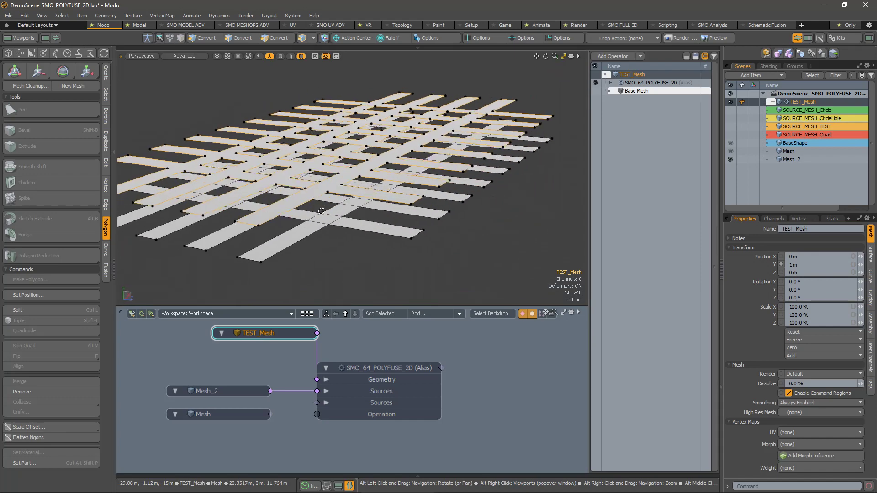
left_click(364, 209)
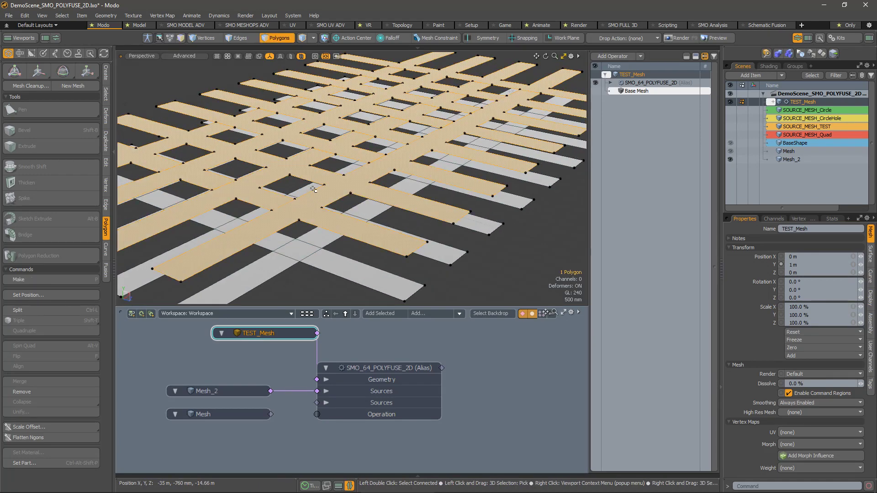
left_click_drag(365, 209, 247, 215, "alt")
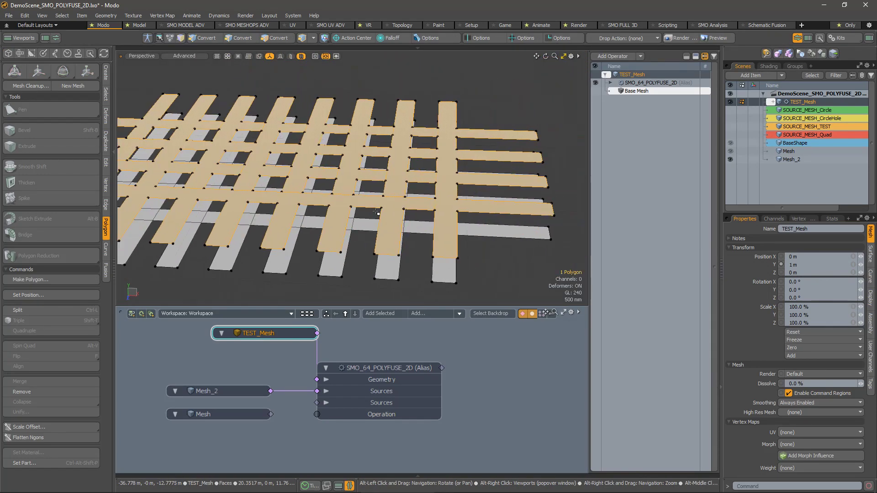
right_click_drag(416, 187, 389, 280, "alt")
left_click_drag(265, 201, 307, 198, "alt")
right_click_drag(307, 198, 375, 198, "alt")
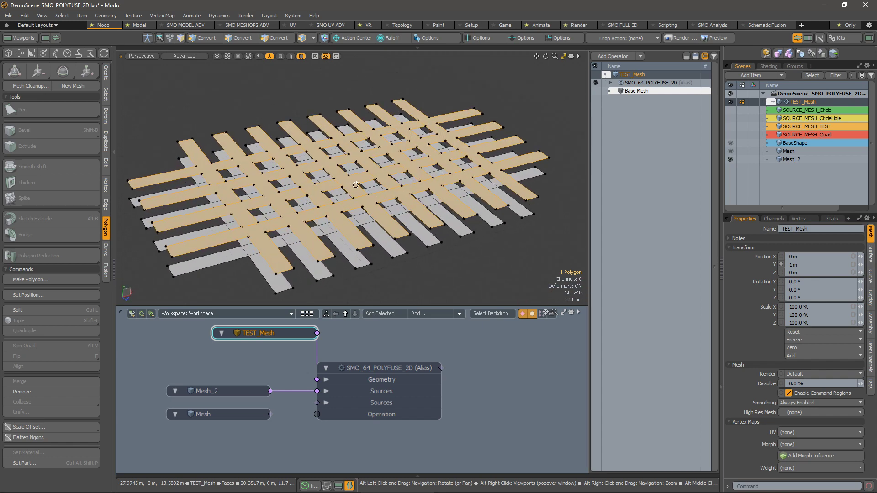
Connect Mesh to the second Sources input of SMO_64_POLYFUSE_2D and clear the item selection.
left_click_drag(374, 198, 345, 214, "alt")
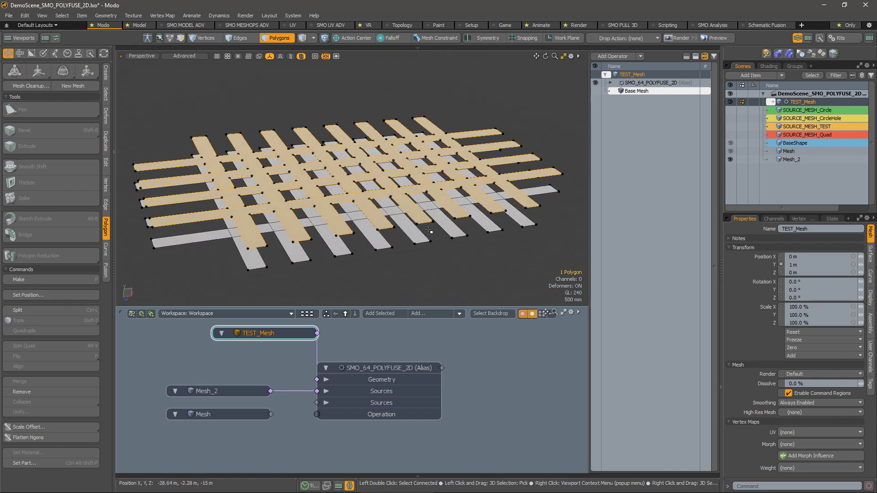
key("5")
left_click(542, 206)
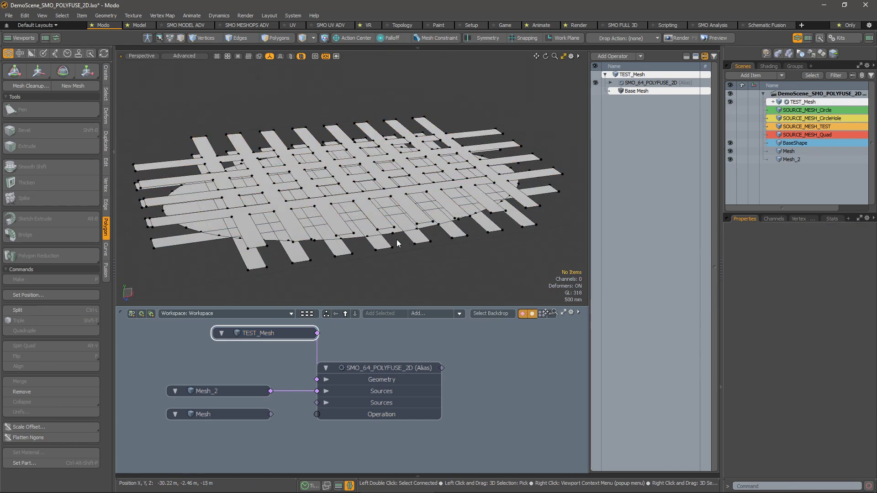
left_click(269, 417)
left_click_drag(270, 416, 319, 402)
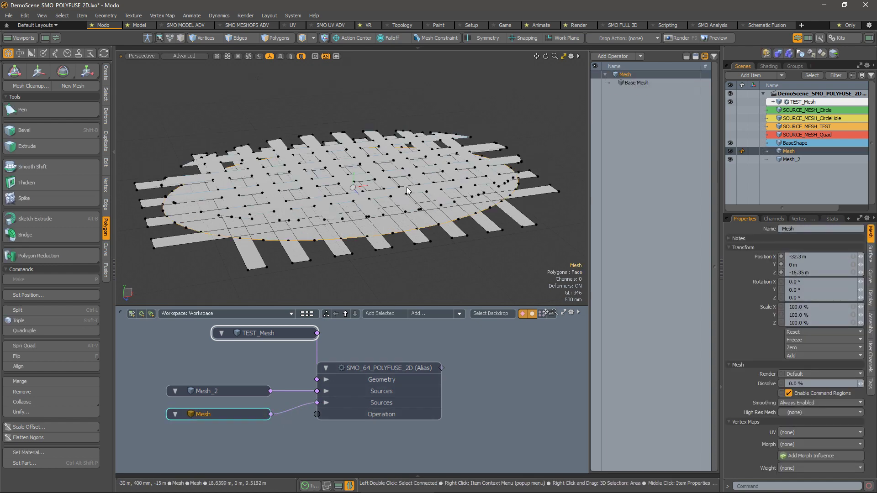
left_click(504, 153)
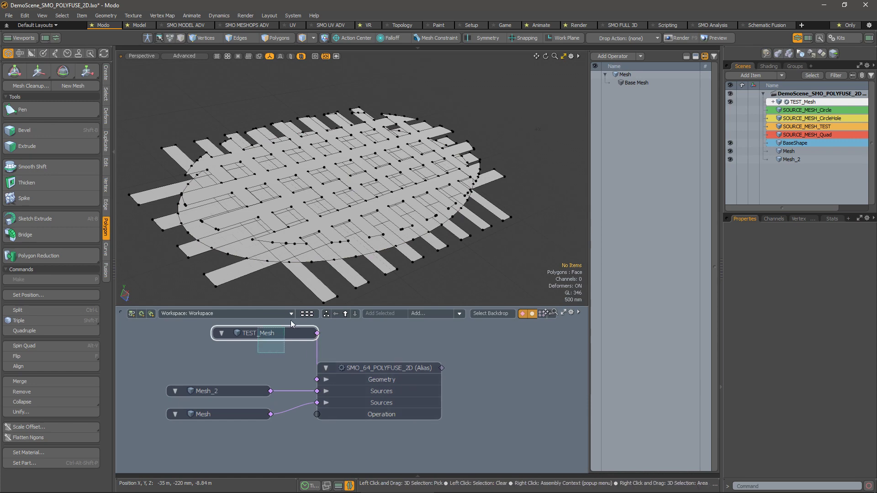
Isolate TEST_Mesh in the viewport and examine its fused shape from several angles with nothing selected.
left_click(288, 333)
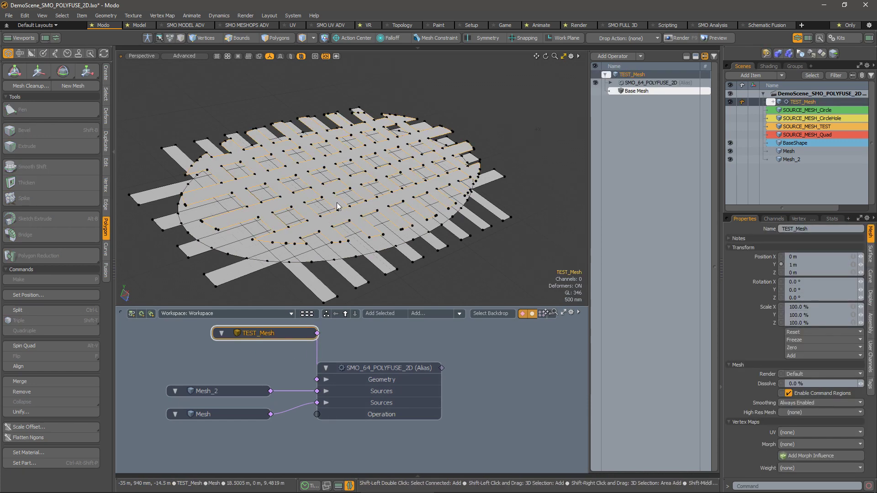
key("shift+h")
left_click_drag(411, 283, 354, 276, "alt")
left_click(354, 276)
scroll(419, 192, "down", 2)
left_click_drag(419, 192, 397, 214, "alt")
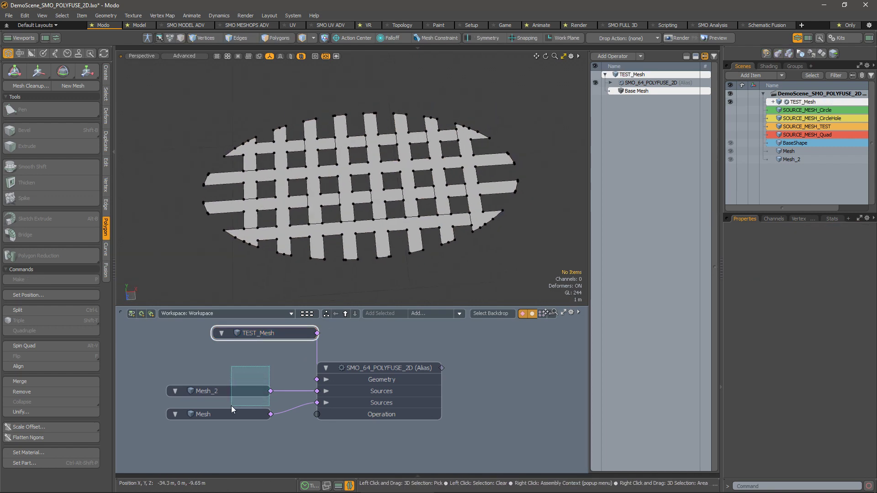
Select all the strip polygons of Mesh_2 and activate the Transform tool on them.
left_click(231, 392)
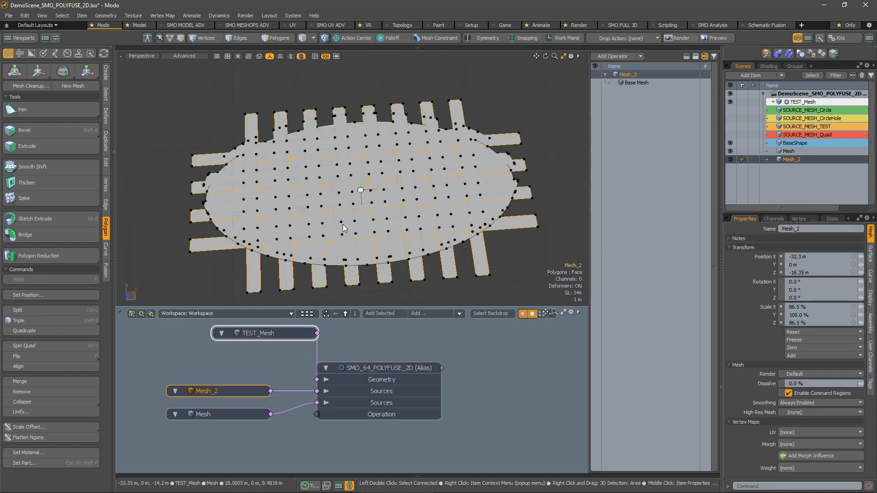
key("3")
mouse_move(349, 220)
left_mouse_down("alt")
mouse_move(359, 206)
mouse_move(339, 218)
mouse_move(339, 137)
left_mouse_up("alt")
double_click(340, 218)
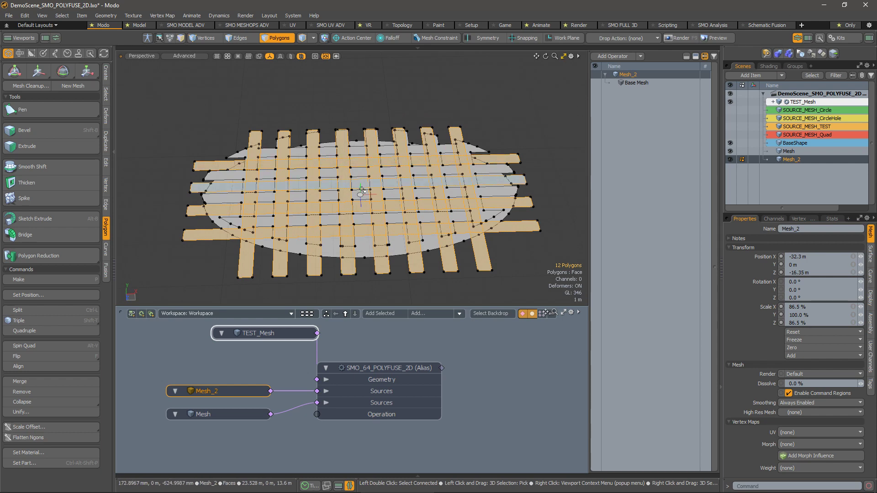
key("y")
left_click_drag(359, 197, 404, 194, "alt")
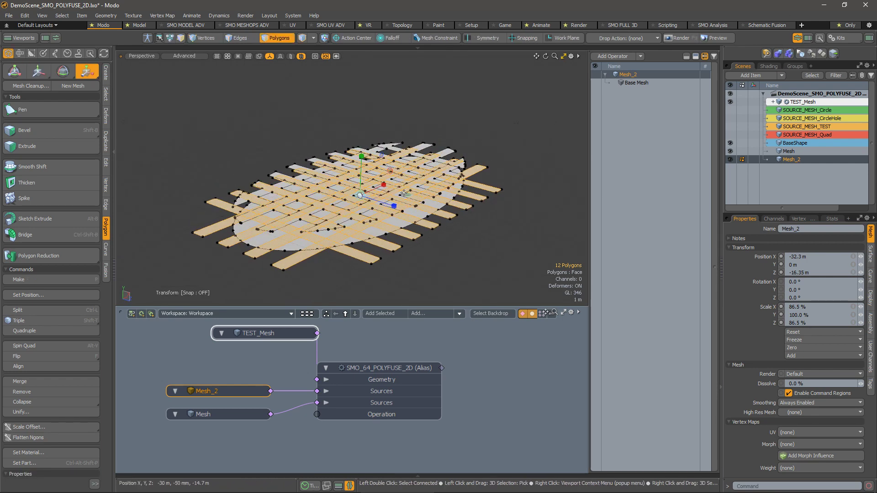
Return to item selection, look at Mesh_2 on its own, and isolate TEST_Mesh in the viewport.
key("5")
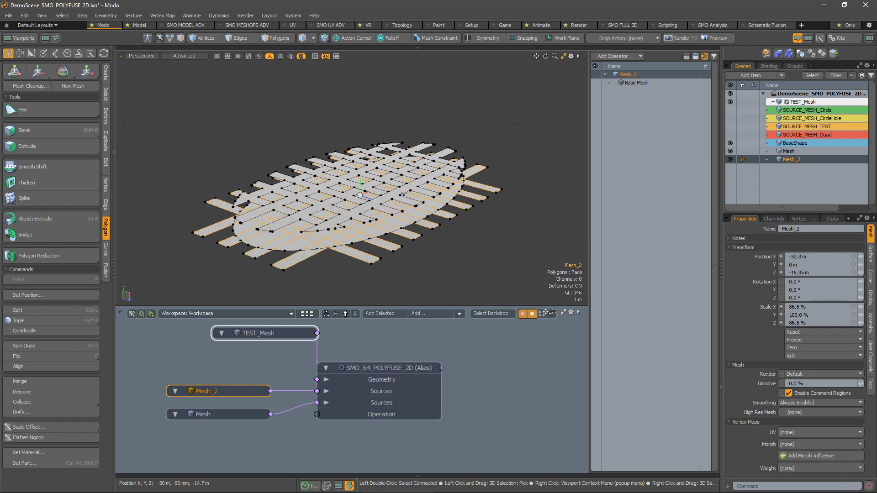
key("shift+h")
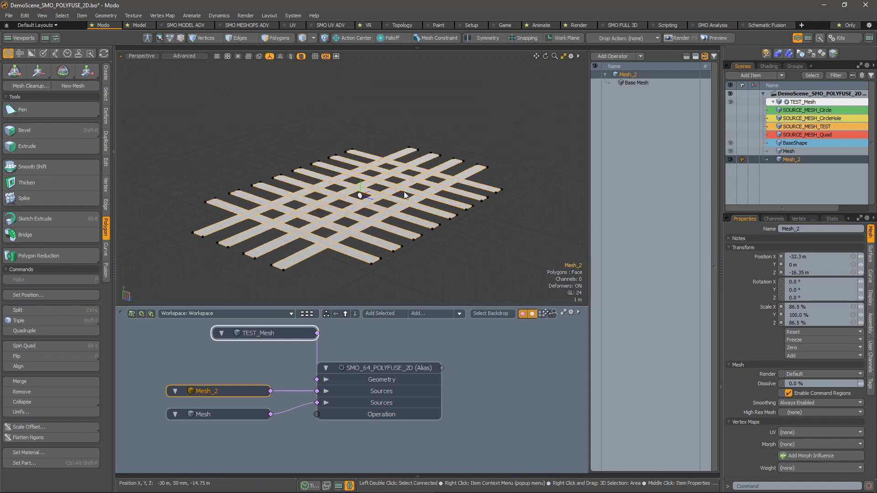
key("u")
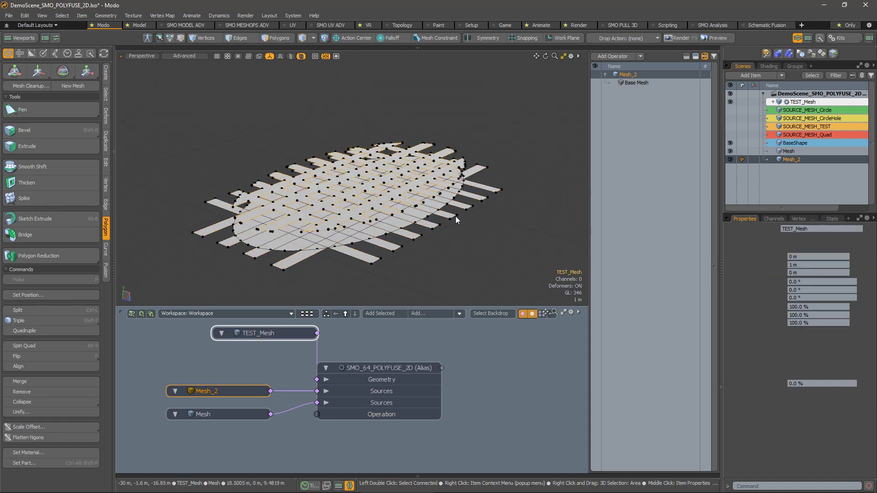
left_click(400, 210)
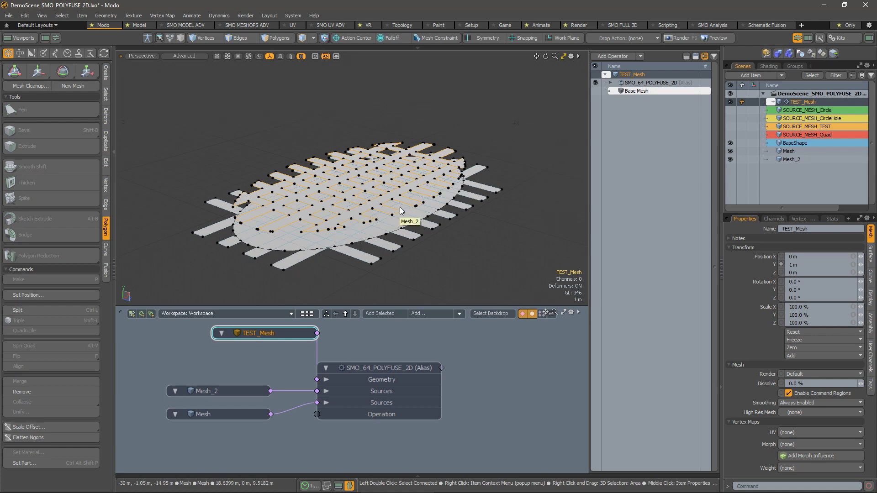
key("shift+h")
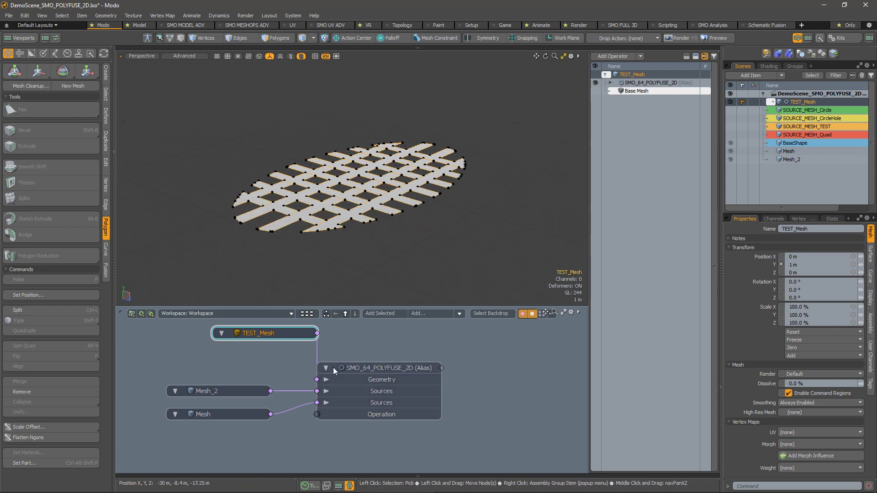
Move and scale the selected strip polygons of Mesh_2 to reshape the fused TEST_Mesh, and drop the Transform tool and polygon selection.
left_click_drag(271, 367, 236, 396)
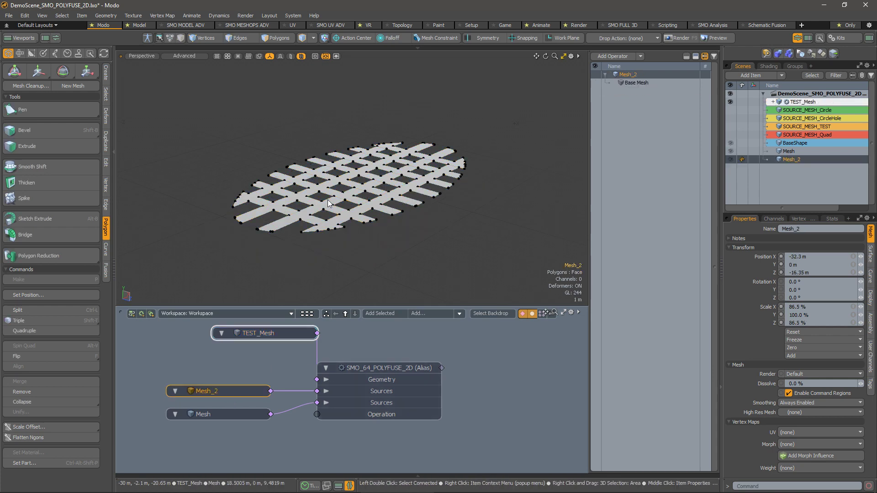
key("3")
left_click(360, 205)
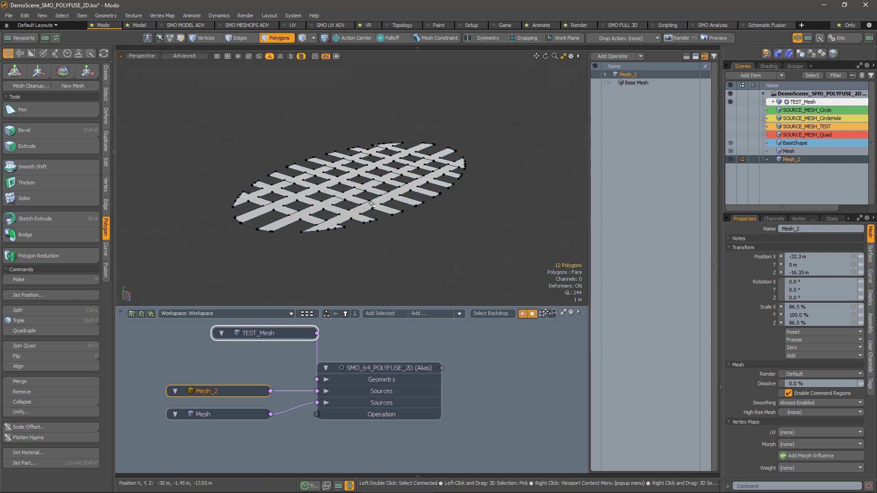
key("y")
left_click_drag(407, 196, 454, 163)
scroll(379, 227, "up", 1, "alt")
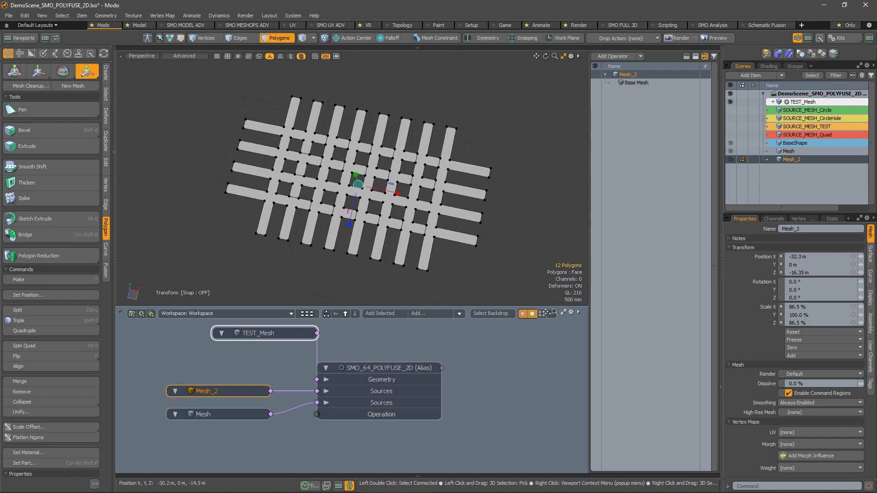
left_click_drag(384, 224, 484, 121)
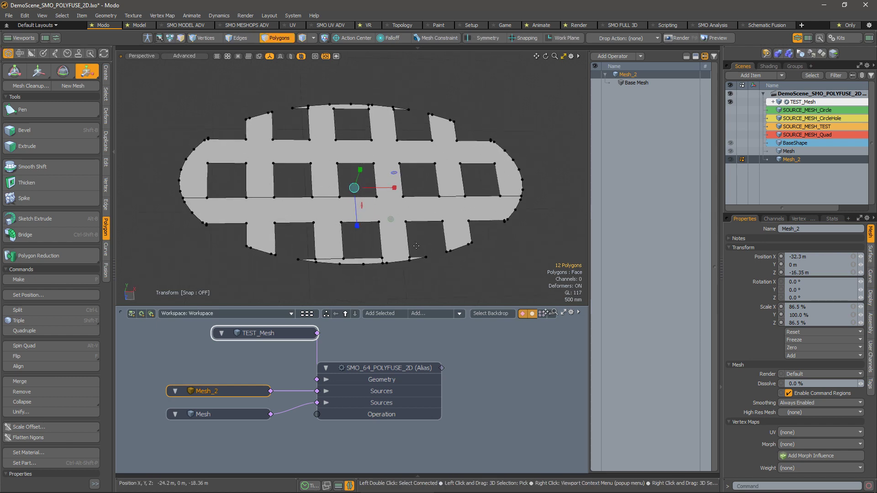
left_click_drag(417, 245, 323, 153, "alt")
key("Escape")
left_click_drag(443, 130, 319, 182, "alt")
scroll(306, 201, "up", 3)
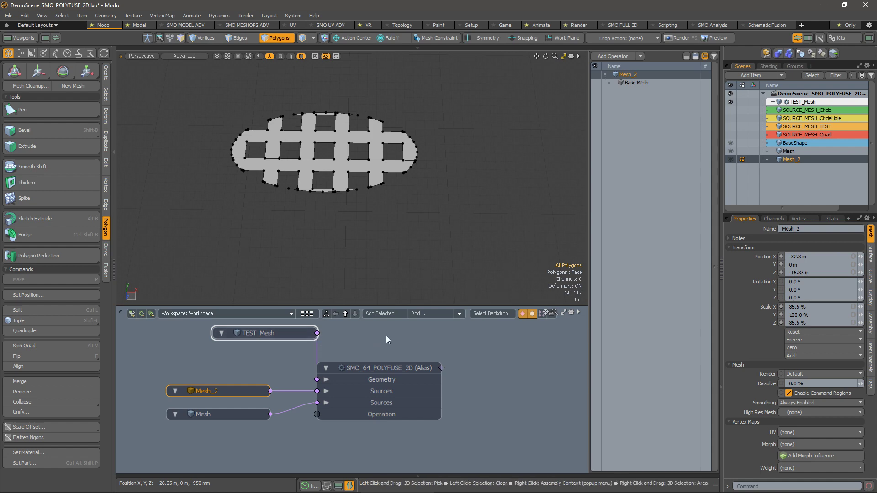
Select the SMO_64_POLYFUSE_2D node and unhide Mesh, Mesh_2 and BaseShape in item mode.
left_click(416, 368)
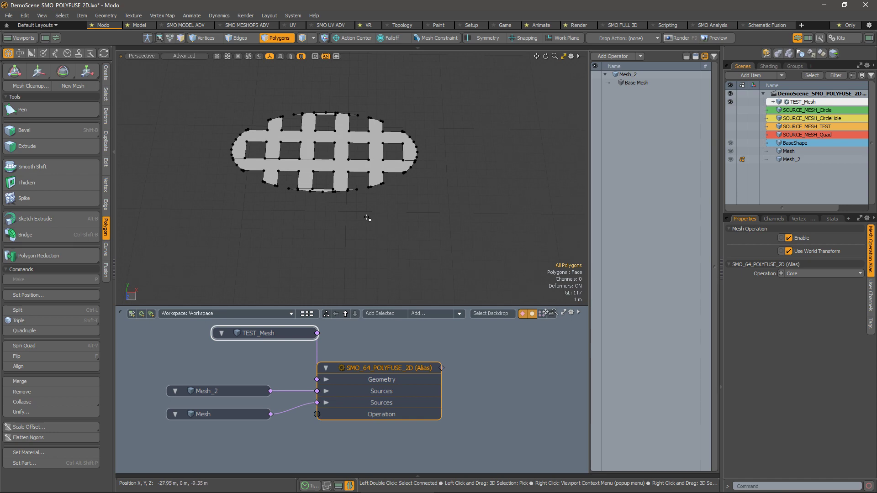
key("5")
key("u")
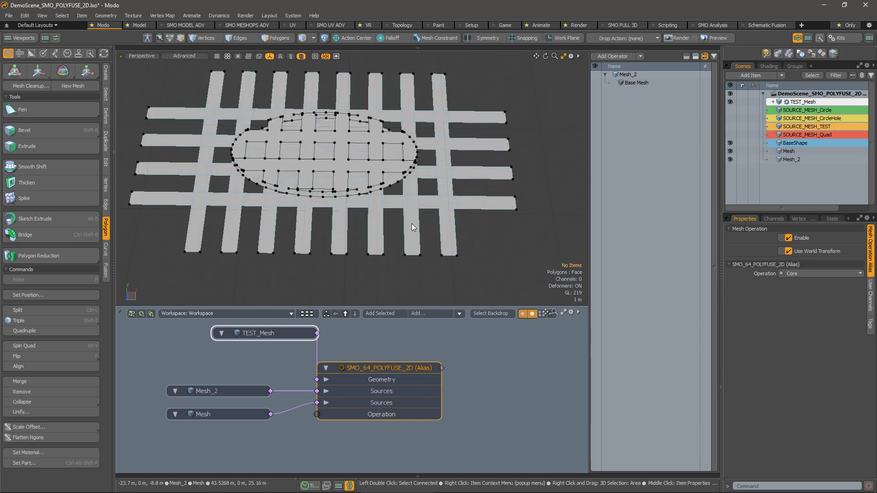
Make the Circle, CircleHole, TEST and Quad source meshes visible and frame them together in the viewport.
scroll(504, 223, "down", 5)
left_click_drag(495, 226, 288, 210, "alt+shift")
right_click_drag(288, 210, 512, 169, "alt")
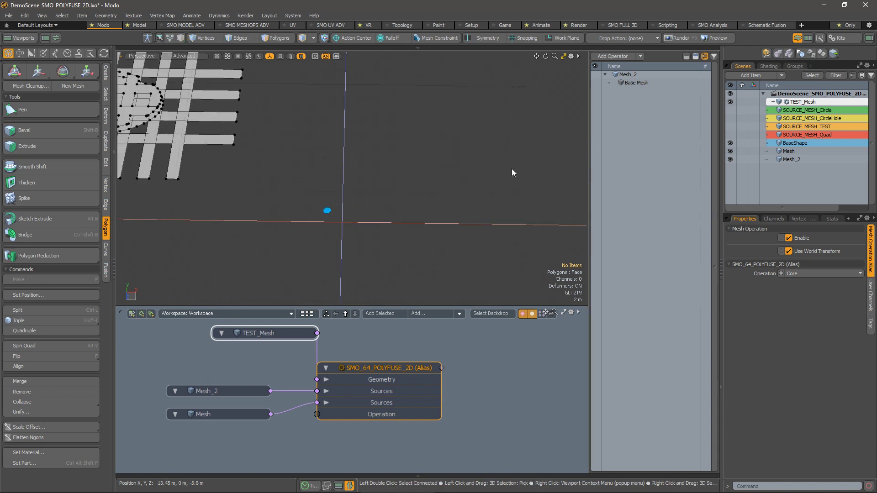
left_click_drag(731, 135, 736, 108)
right_click_drag(348, 249, 357, 273, "alt")
left_click_drag(358, 273, 379, 248, "alt+shift")
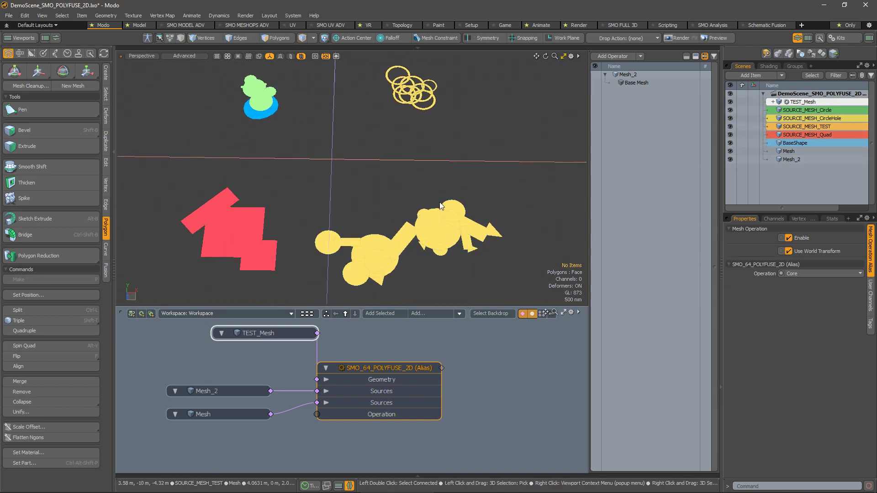